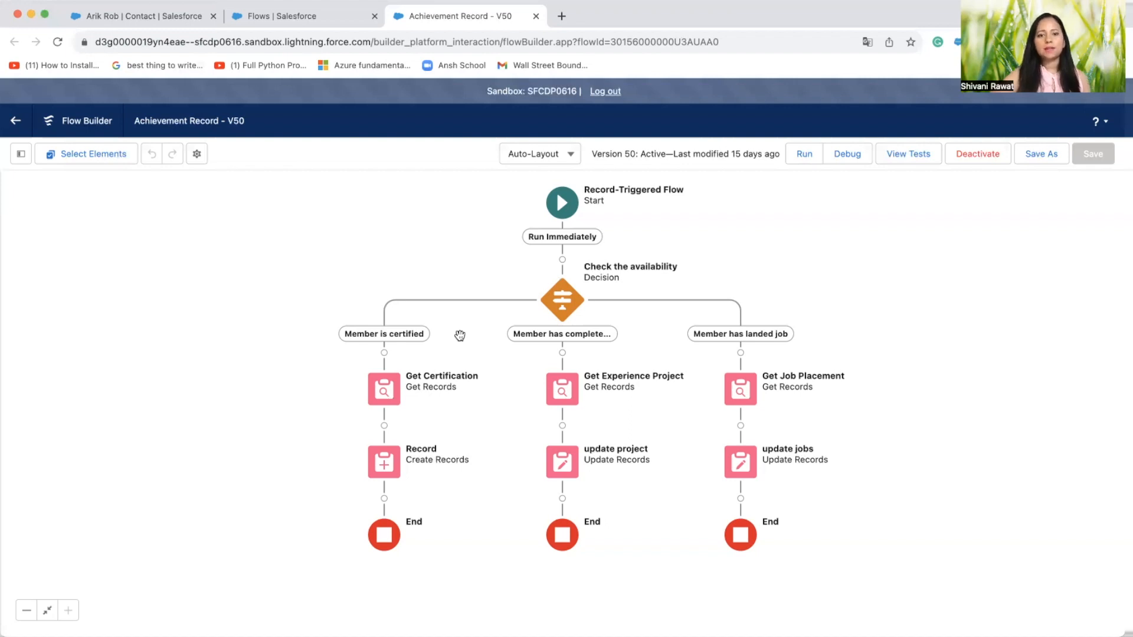
Start a new record-triggered flow from the Flows setup page
{"action": "left_click", "coordinate": [305, 17]}
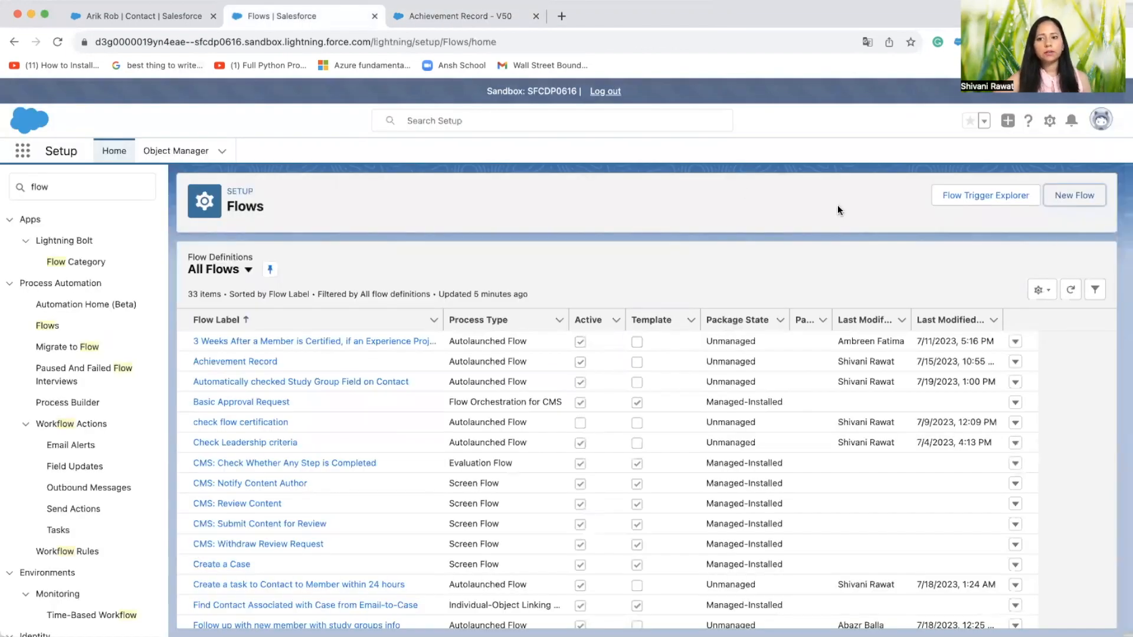
{"action": "left_click", "coordinate": [1067, 204]}
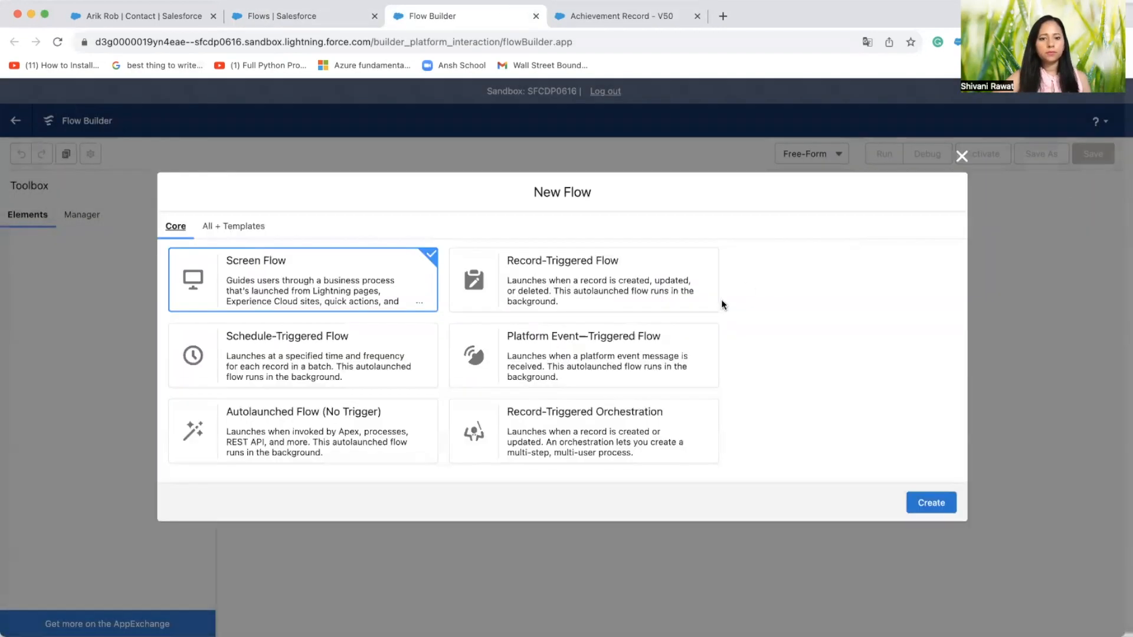
{"action": "left_click", "coordinate": [659, 271]}
{"action": "left_click", "coordinate": [927, 501]}
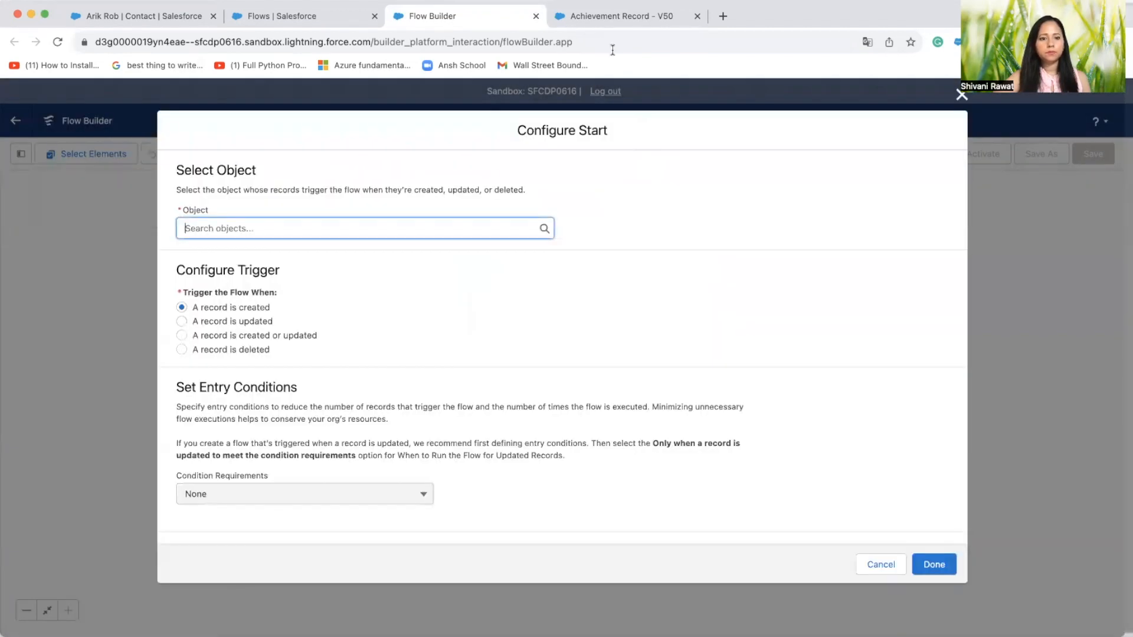
Review the Achievement Record flow's start configuration, covering its object, trigger, entry conditions, run timing and optimization, and close it without saving
{"action": "left_click", "coordinate": [591, 16]}
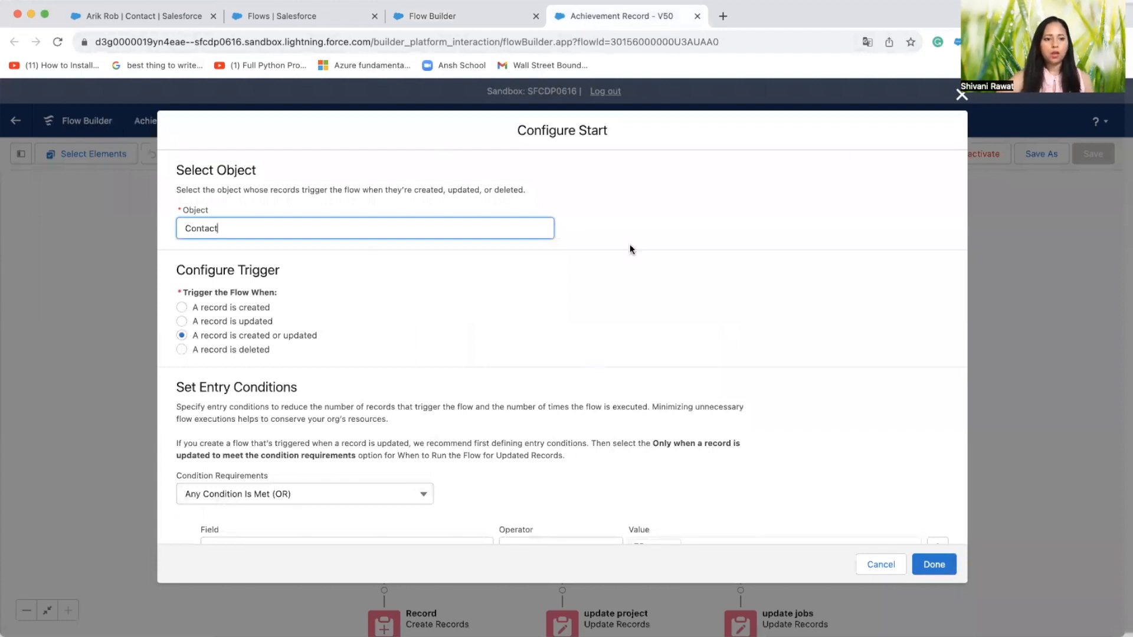
{"action": "scroll", "coordinate": [588, 378], "scroll_direction": "down", "scroll_amount": 2}
{"action": "scroll", "coordinate": [588, 379], "scroll_direction": "up", "scroll_amount": 1}
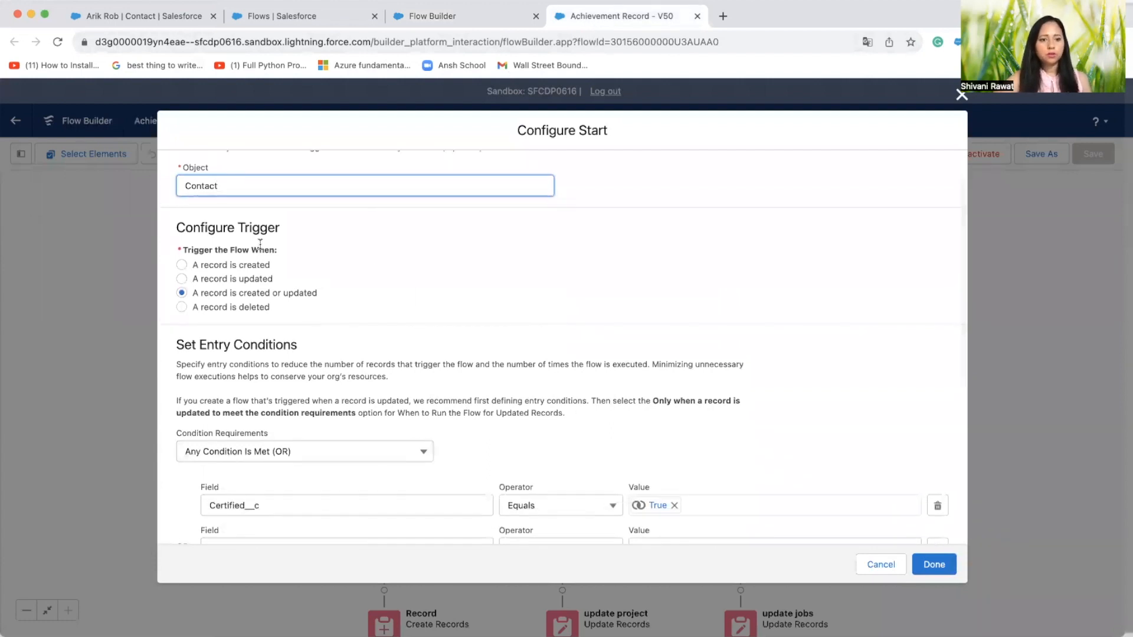
{"action": "scroll", "coordinate": [272, 218], "scroll_direction": "up", "scroll_amount": 1}
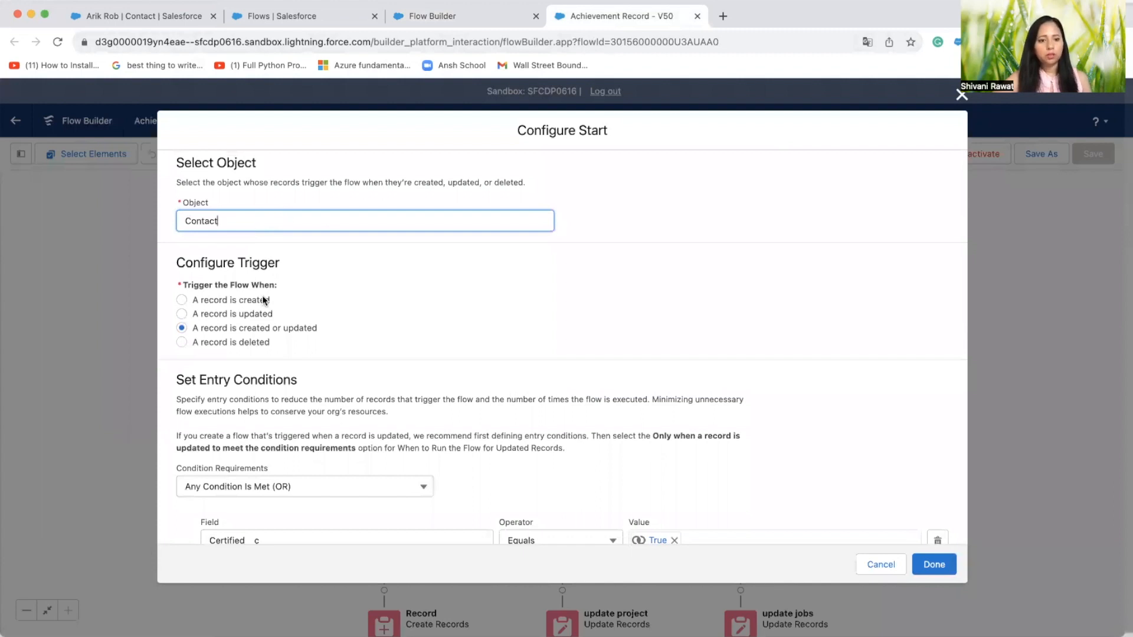
{"action": "scroll", "coordinate": [279, 344], "scroll_direction": "down", "scroll_amount": 1}
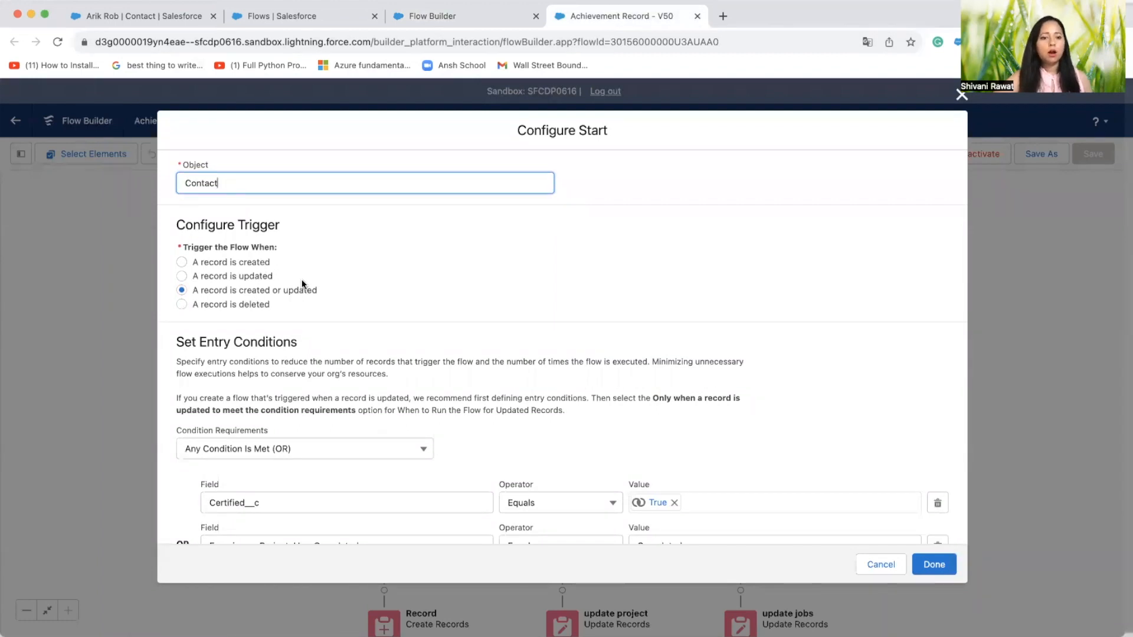
{"action": "scroll", "coordinate": [304, 263], "scroll_direction": "down", "scroll_amount": 3}
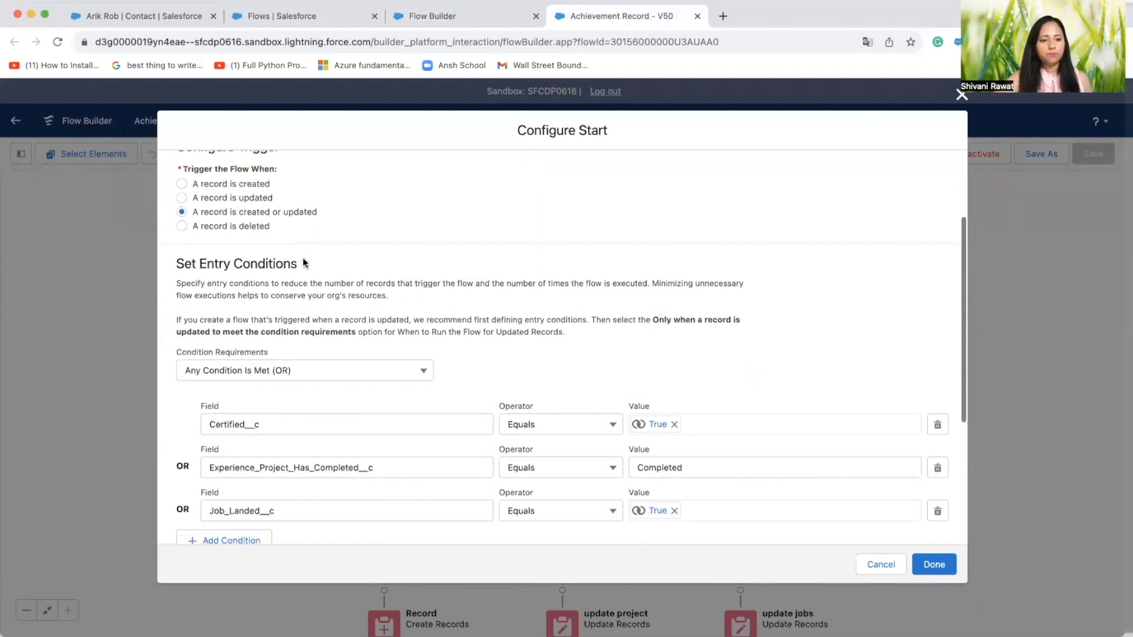
{"action": "scroll", "coordinate": [303, 257], "scroll_direction": "down", "scroll_amount": 2}
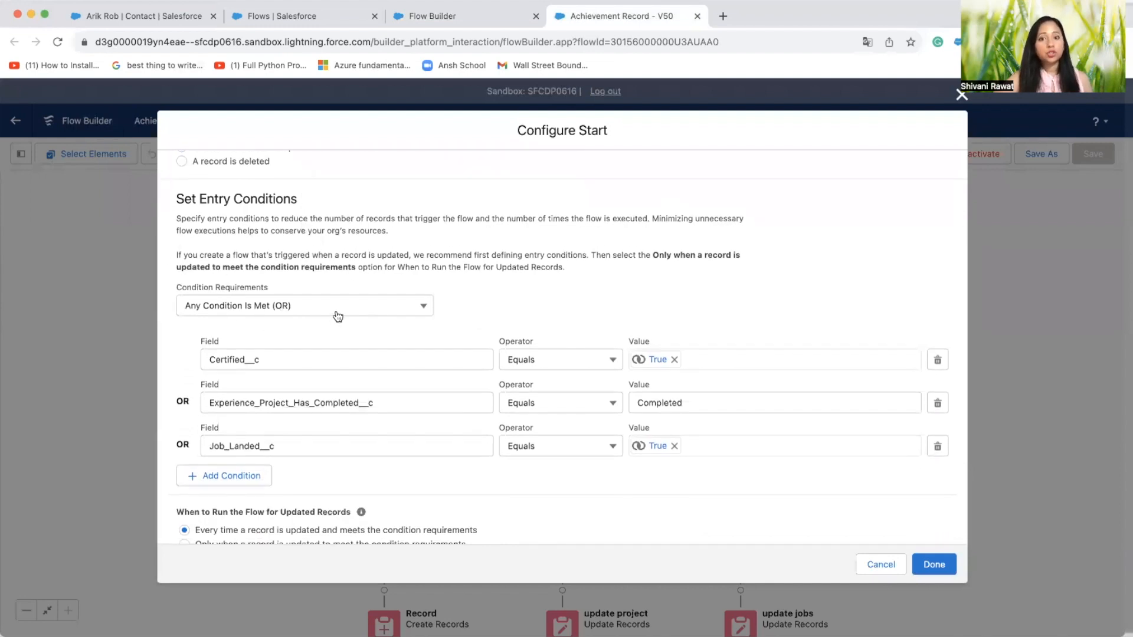
{"action": "scroll", "coordinate": [338, 312], "scroll_direction": "down", "scroll_amount": 2}
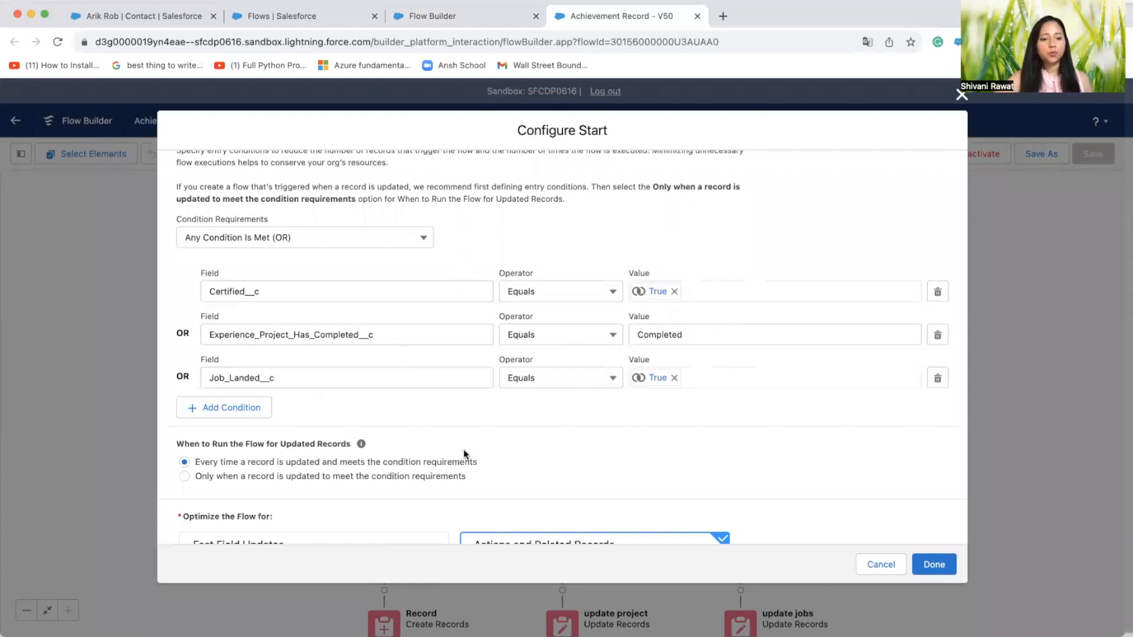
{"action": "scroll", "coordinate": [465, 454], "scroll_direction": "down", "scroll_amount": 3}
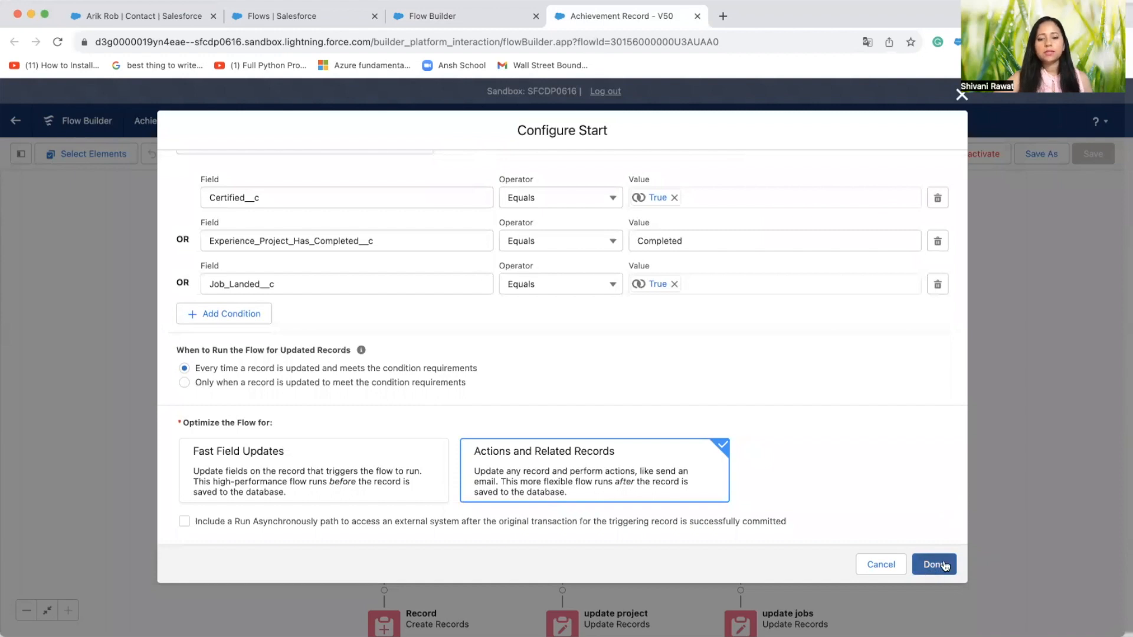
{"action": "left_click", "coordinate": [874, 572]}
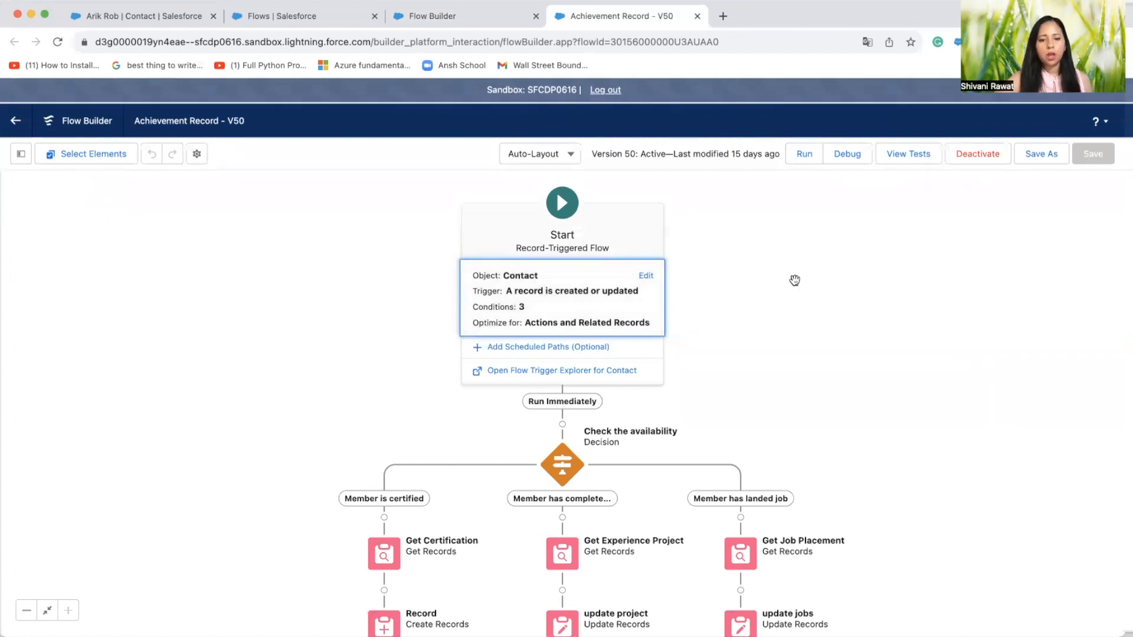
{"action": "left_click", "coordinate": [795, 281]}
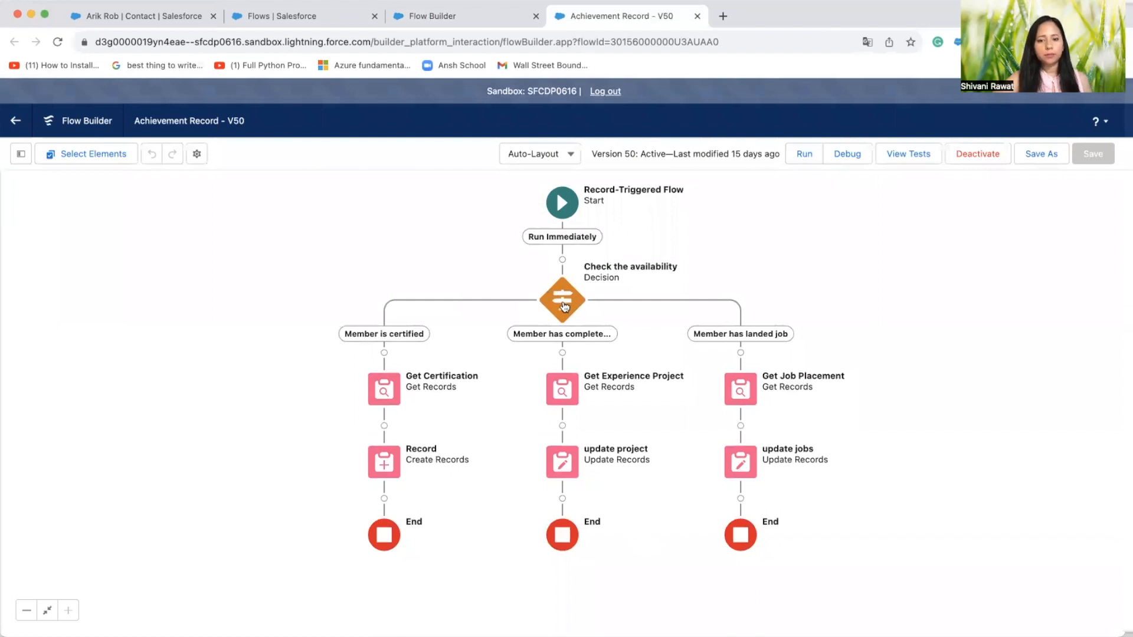
Examine the three outcomes of the Check the availability decision, including their conditions and when each one executes
{"action": "left_click", "coordinate": [562, 303]}
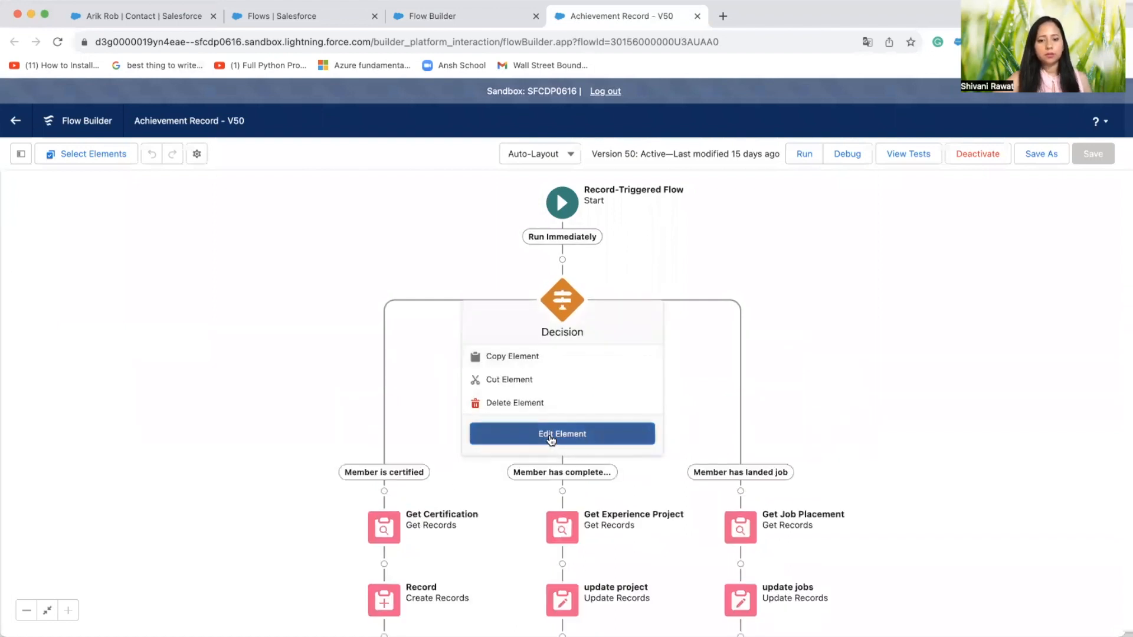
{"action": "left_click", "coordinate": [548, 435]}
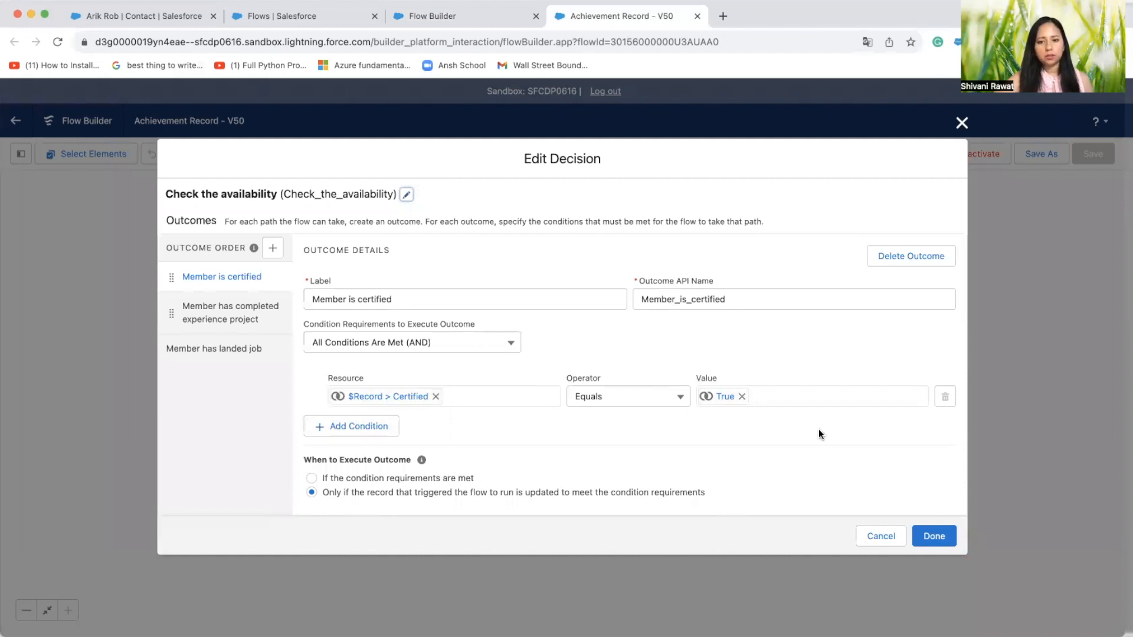
{"action": "left_click", "coordinate": [226, 318]}
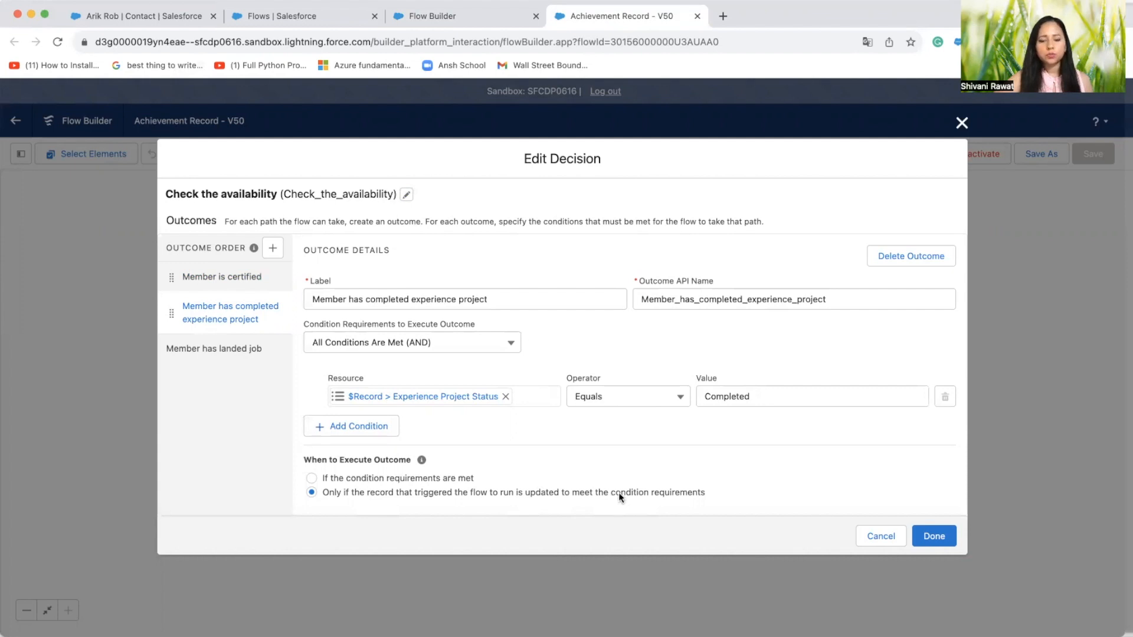
{"action": "left_click", "coordinate": [197, 356]}
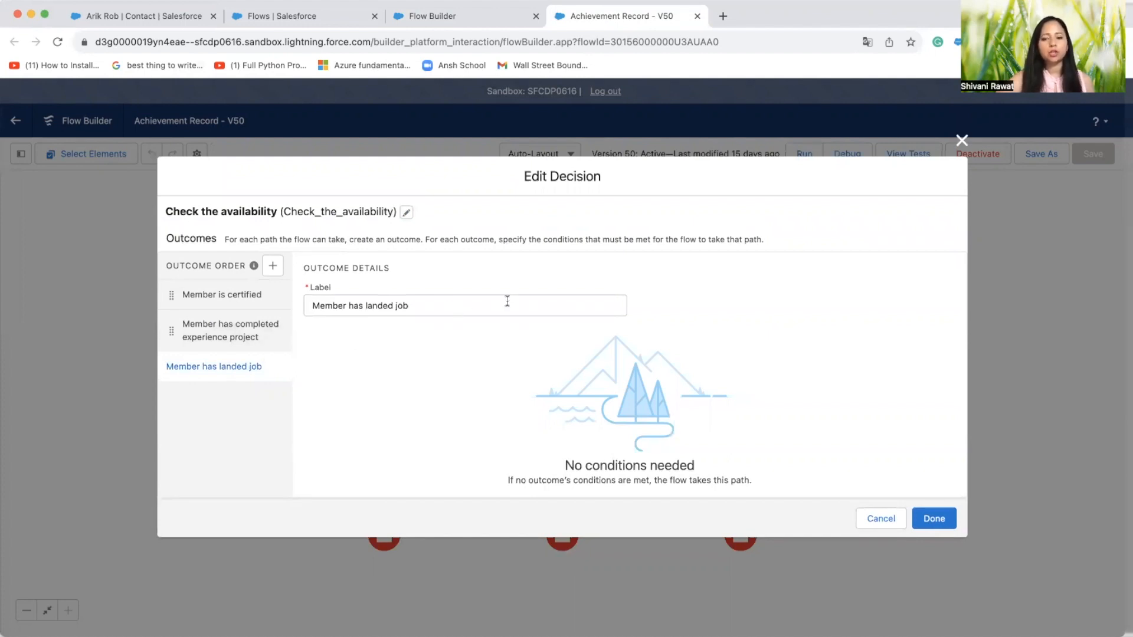
{"action": "left_click", "coordinate": [936, 518]}
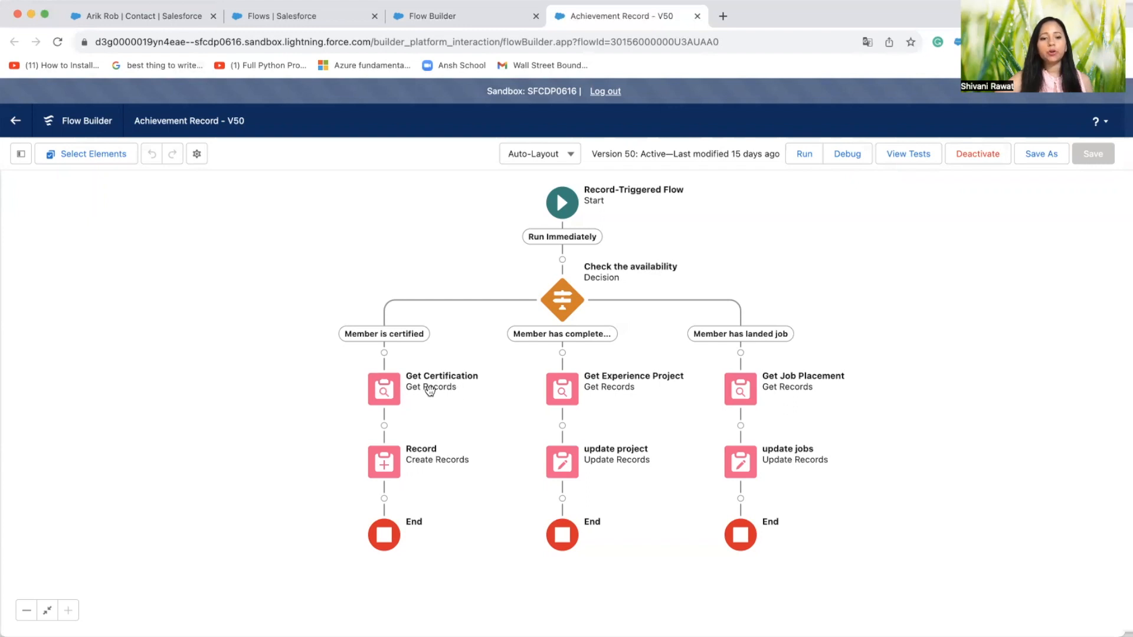
Review the Get Certification element's object, filter condition, sort order and record storage options, and close it without saving
{"action": "left_click", "coordinate": [388, 398]}
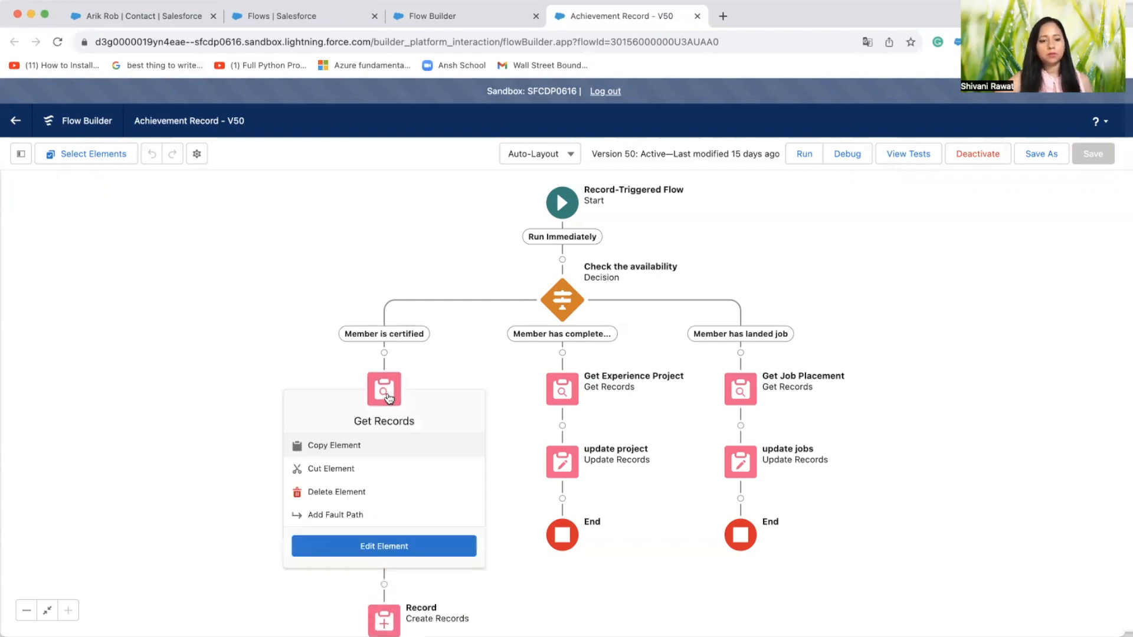
{"action": "left_click", "coordinate": [393, 544]}
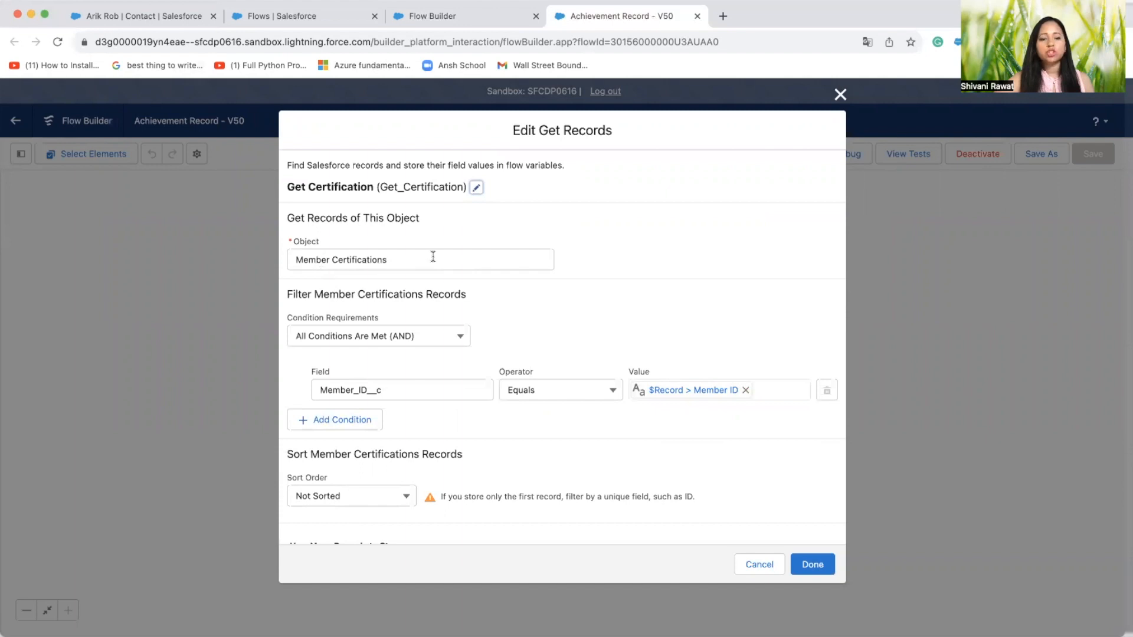
{"action": "scroll", "coordinate": [434, 260], "scroll_direction": "down", "scroll_amount": 2}
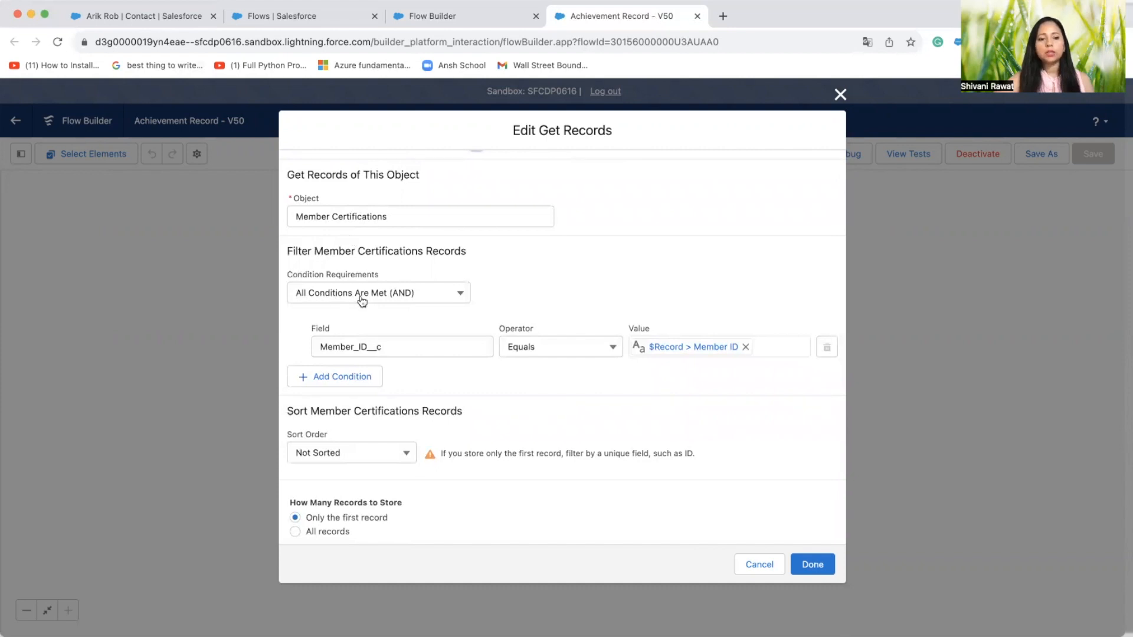
{"action": "scroll", "coordinate": [428, 300], "scroll_direction": "down", "scroll_amount": 1}
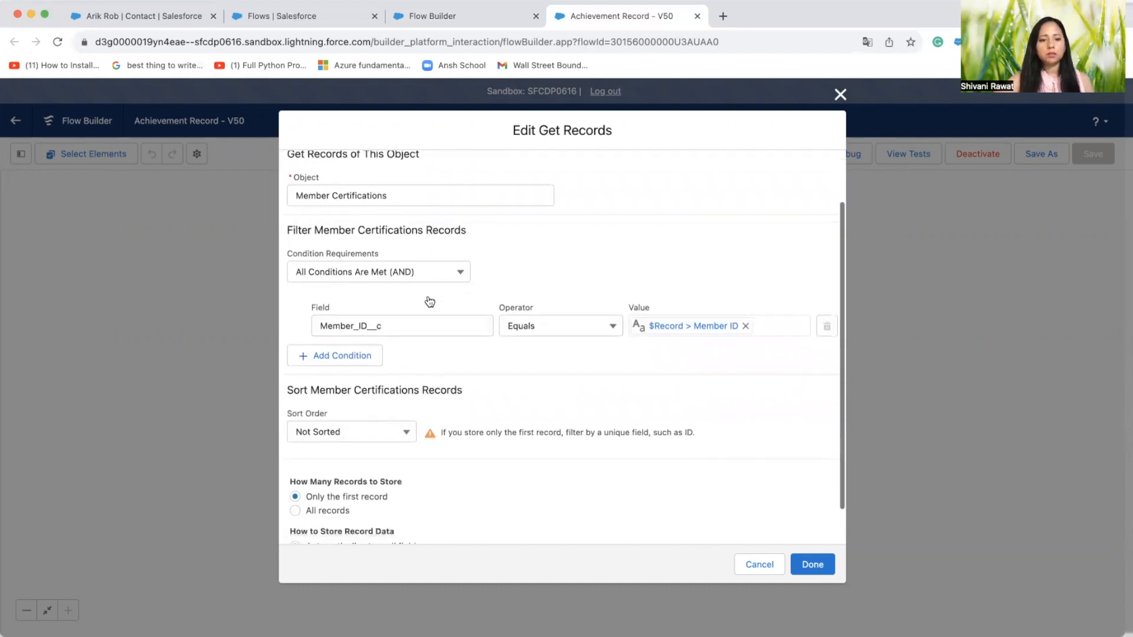
{"action": "scroll", "coordinate": [375, 281], "scroll_direction": "down", "scroll_amount": 1}
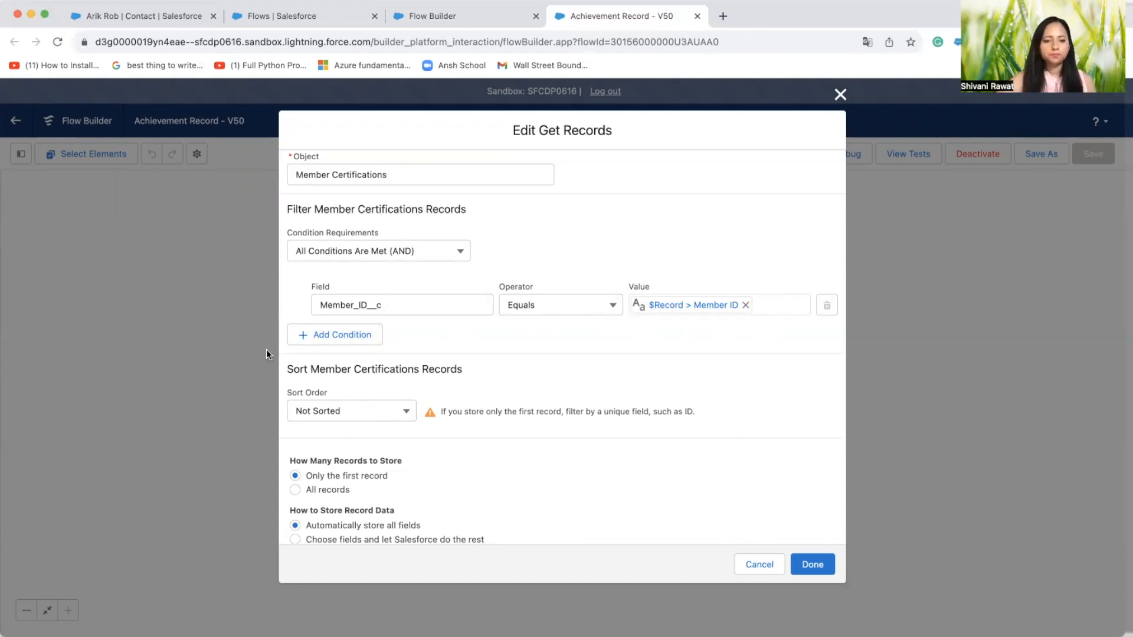
{"action": "scroll", "coordinate": [383, 420], "scroll_direction": "down", "scroll_amount": 1}
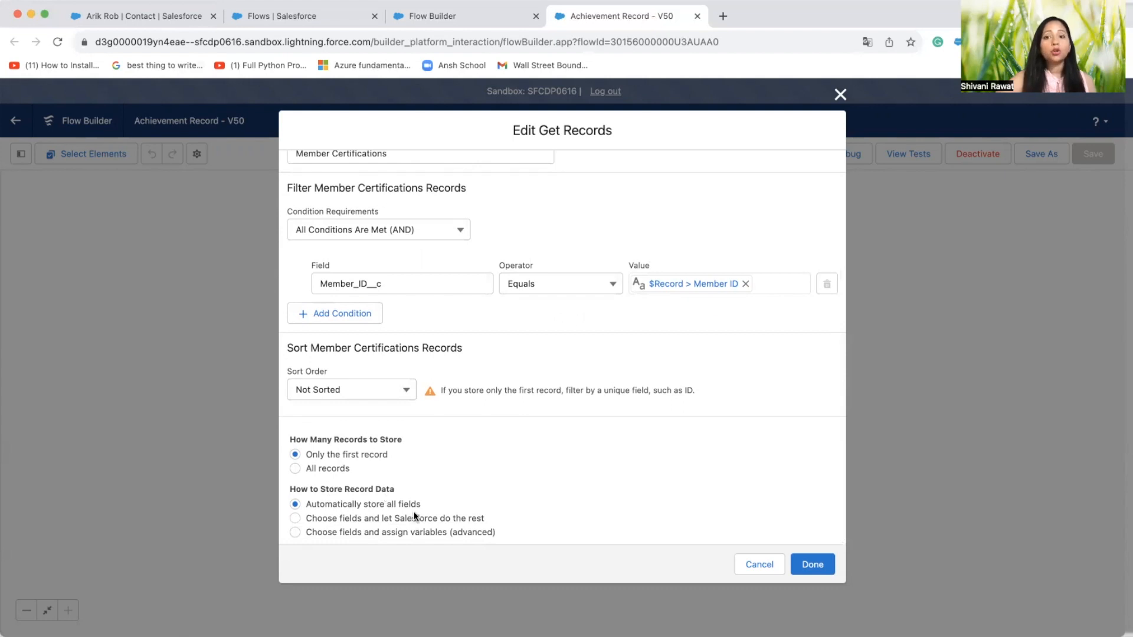
{"action": "left_click", "coordinate": [756, 567]}
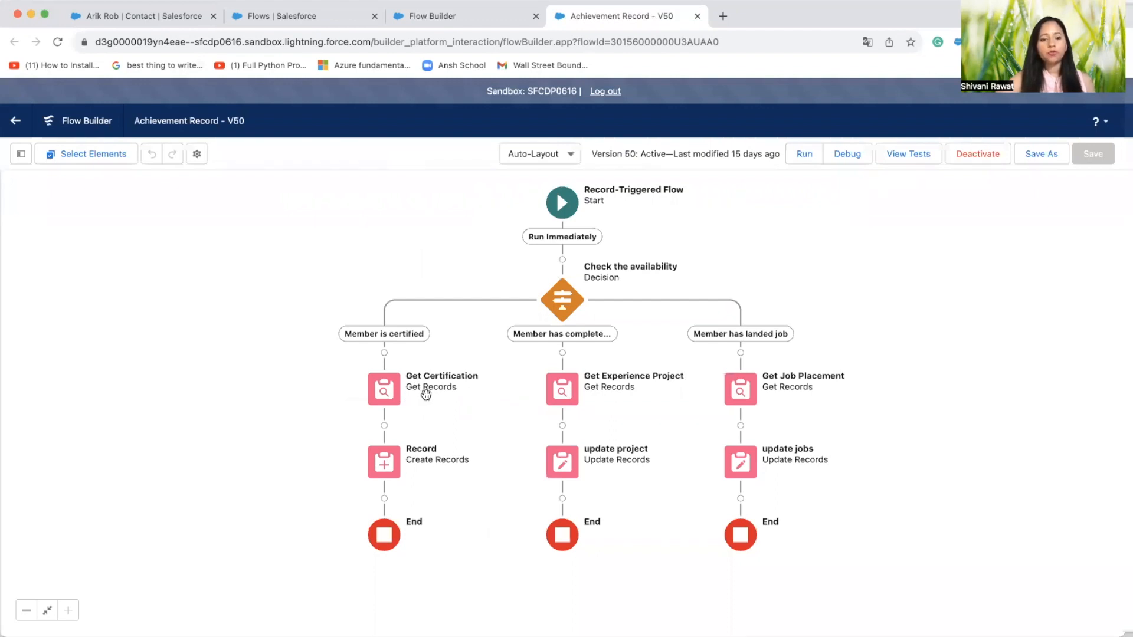
Open the Record create element for editing, expand its label details, and review its record options, object and field values
{"action": "left_click", "coordinate": [384, 469]}
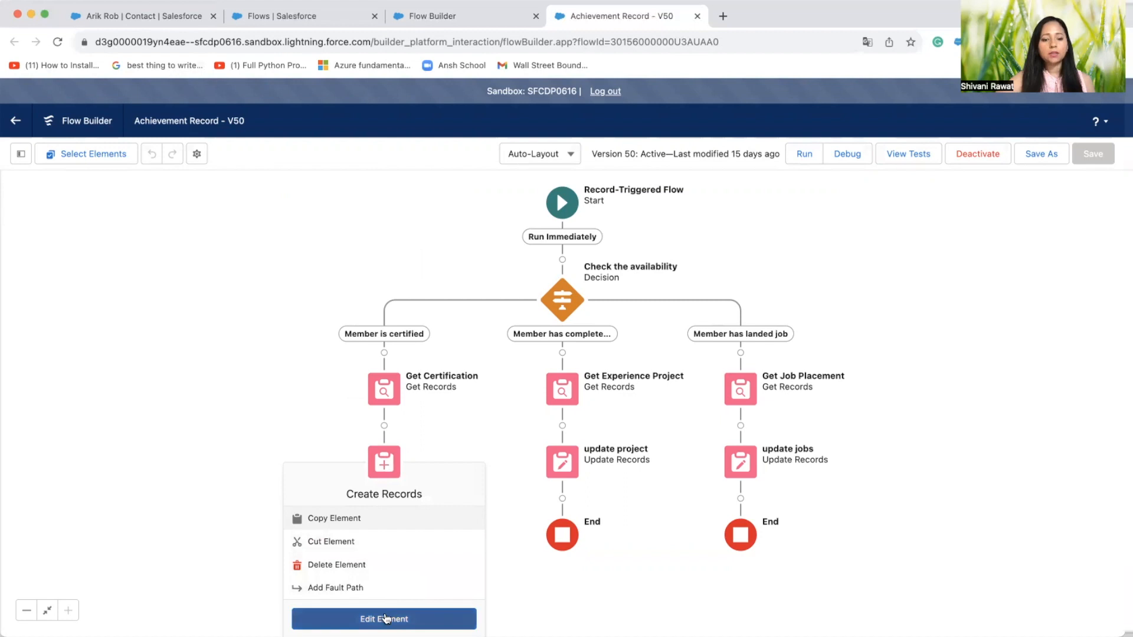
{"action": "left_click", "coordinate": [384, 618]}
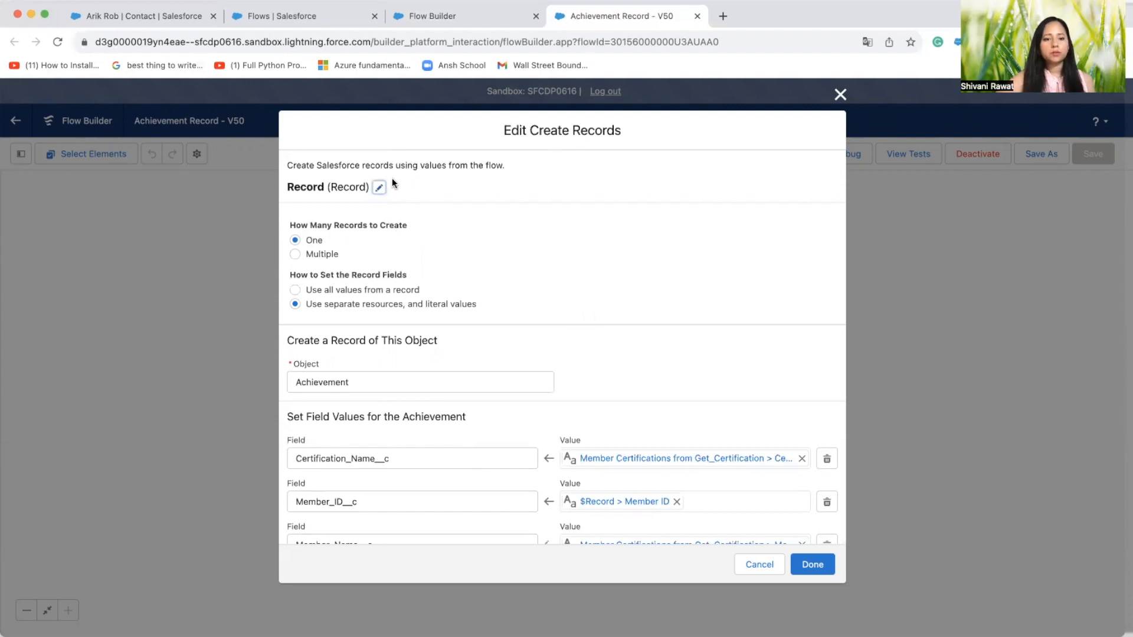
{"action": "left_click", "coordinate": [378, 188]}
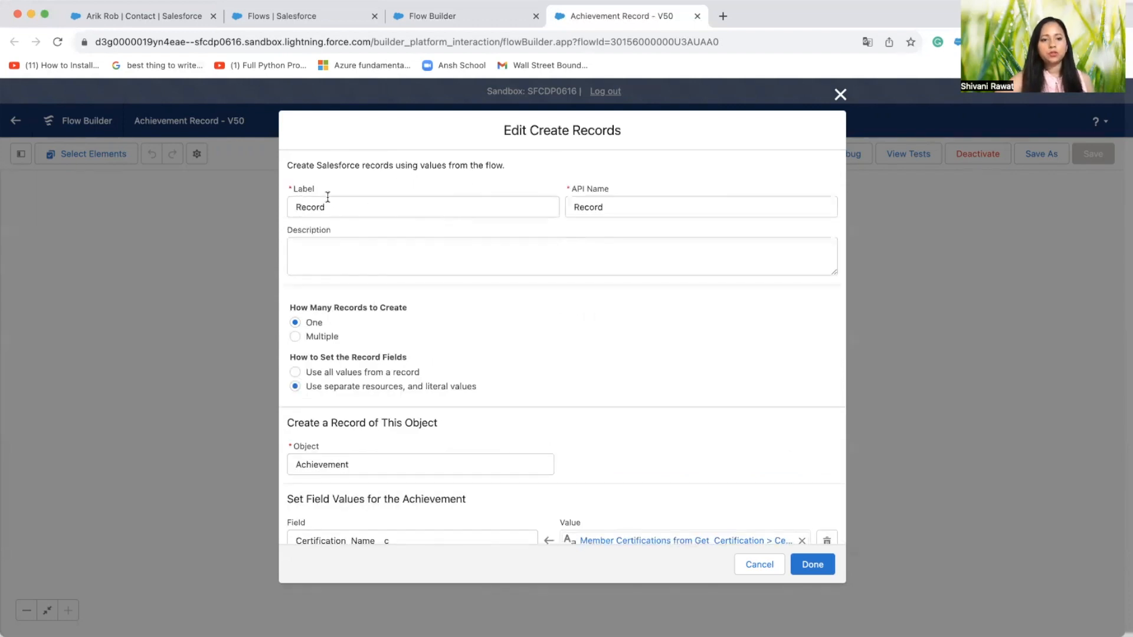
{"action": "scroll", "coordinate": [426, 377], "scroll_direction": "down", "scroll_amount": 2}
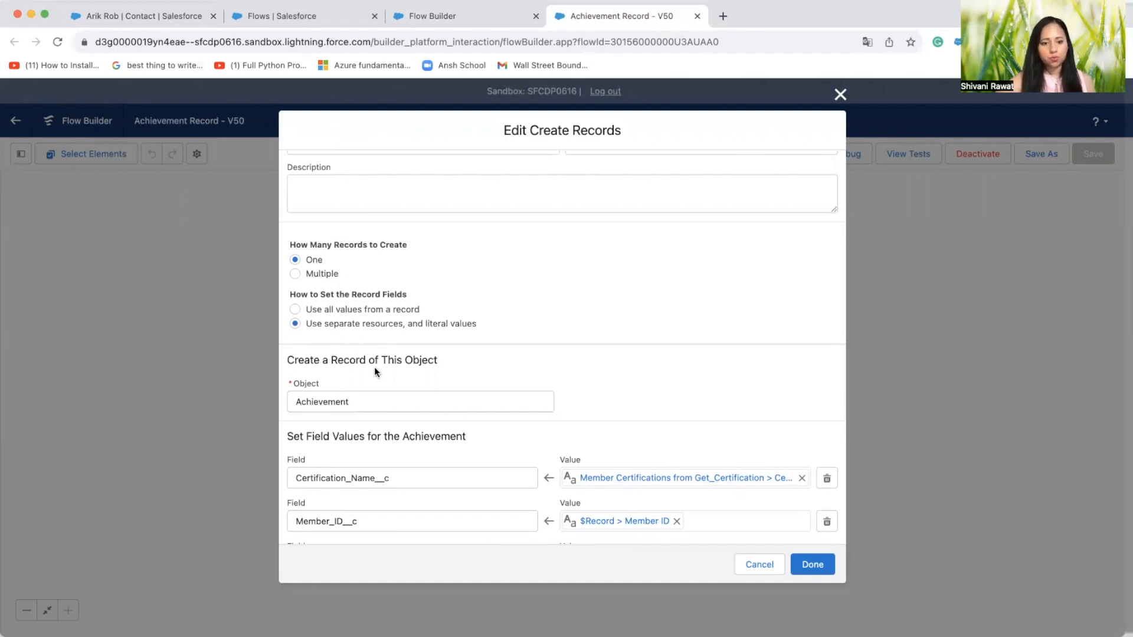
{"action": "scroll", "coordinate": [375, 367], "scroll_direction": "down", "scroll_amount": 2}
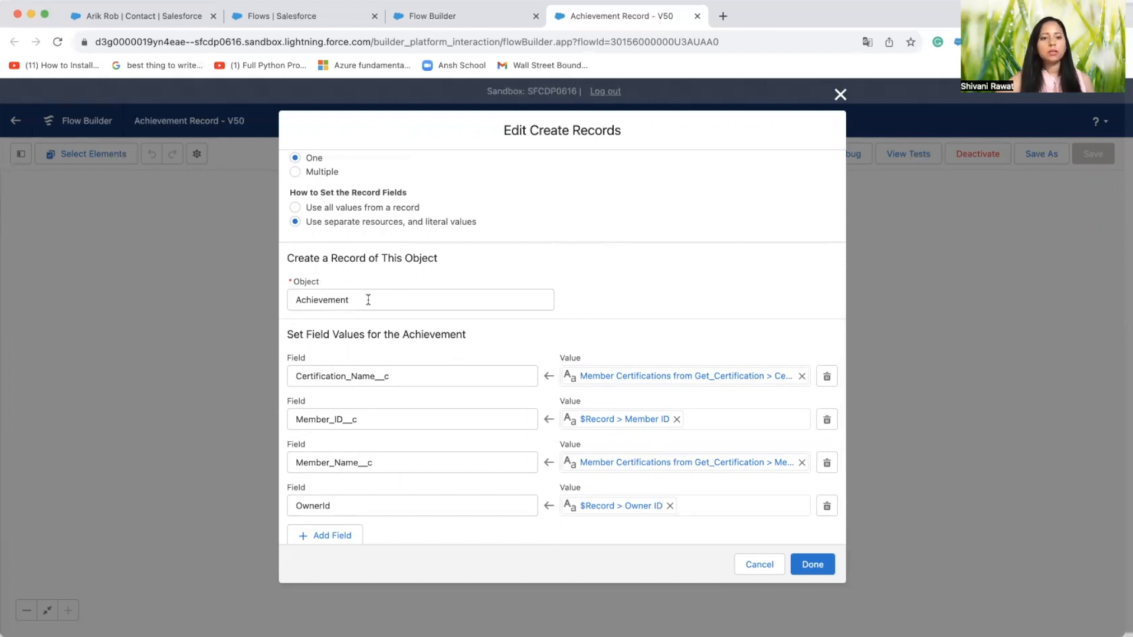
{"action": "scroll", "coordinate": [448, 403], "scroll_direction": "down", "scroll_amount": 1}
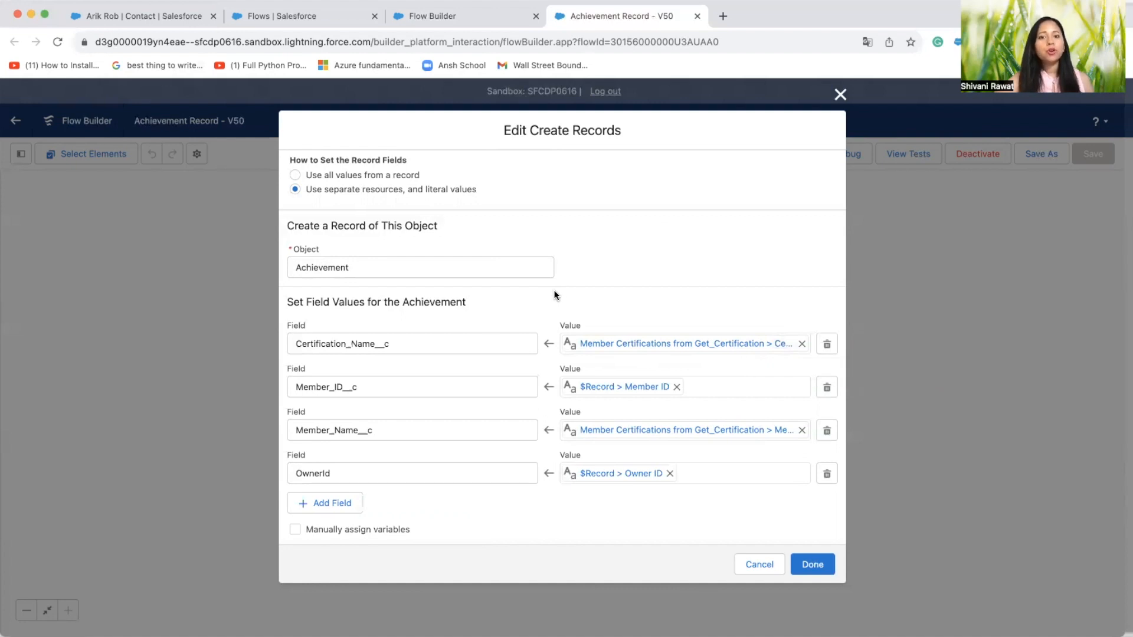
Clear the Certification_Name__c value, reselect Name from Member Certifications from Get_Certification, and close the element without saving
{"action": "left_click", "coordinate": [694, 352]}
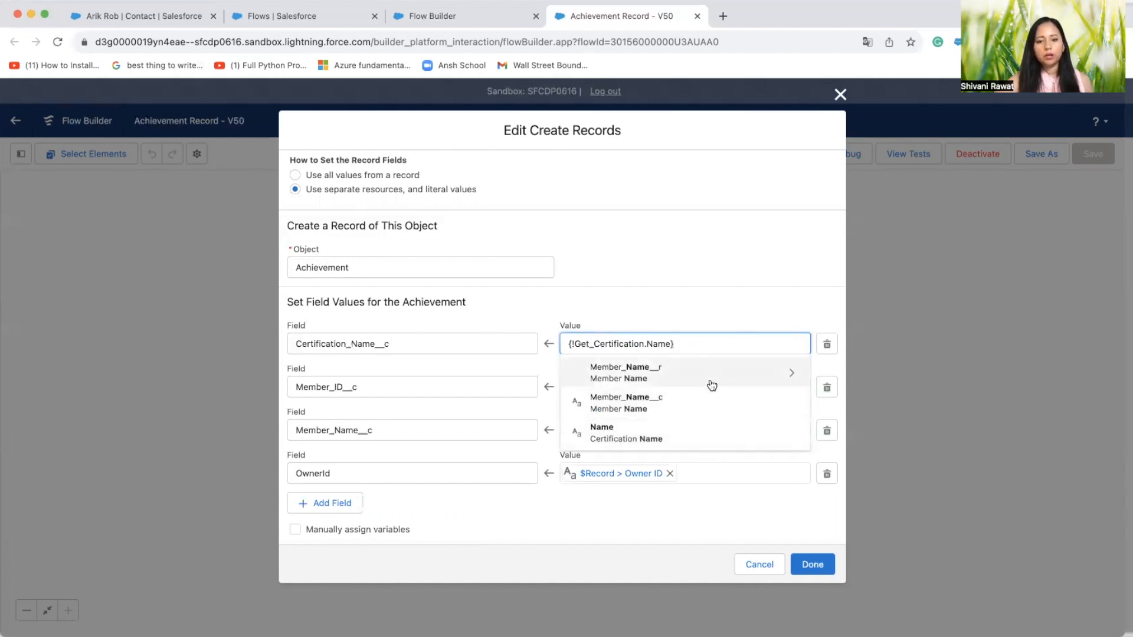
{"action": "left_click", "coordinate": [724, 281]}
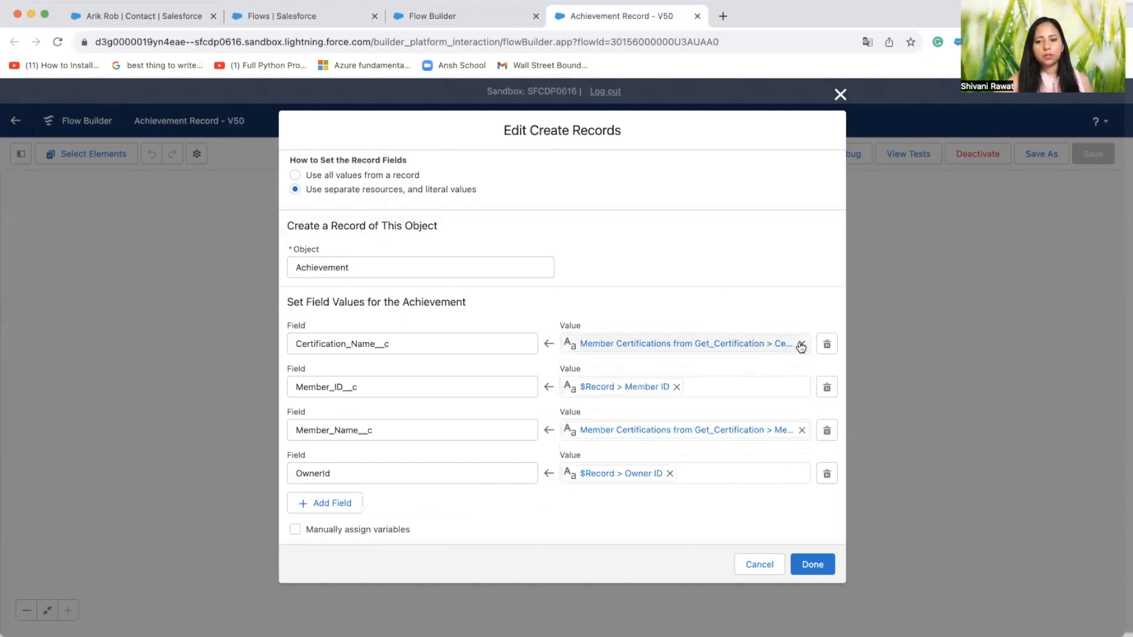
{"action": "left_click", "coordinate": [800, 345]}
{"action": "left_click", "coordinate": [704, 347]}
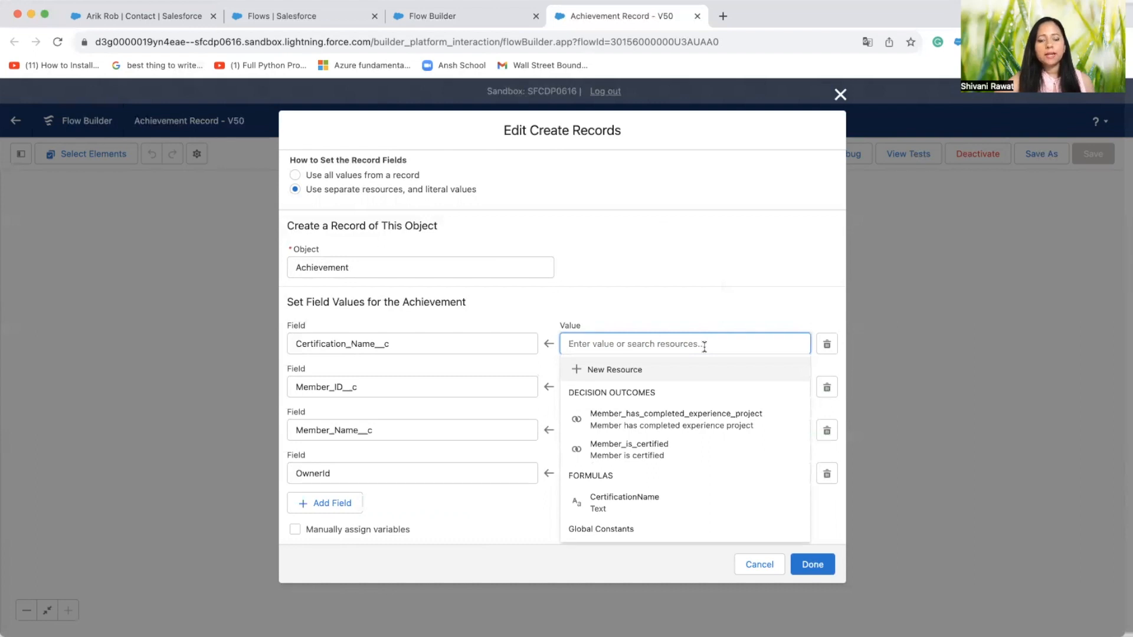
{"action": "scroll", "coordinate": [684, 463], "scroll_direction": "down", "scroll_amount": 5}
{"action": "scroll", "coordinate": [683, 463], "scroll_direction": "down", "scroll_amount": 3}
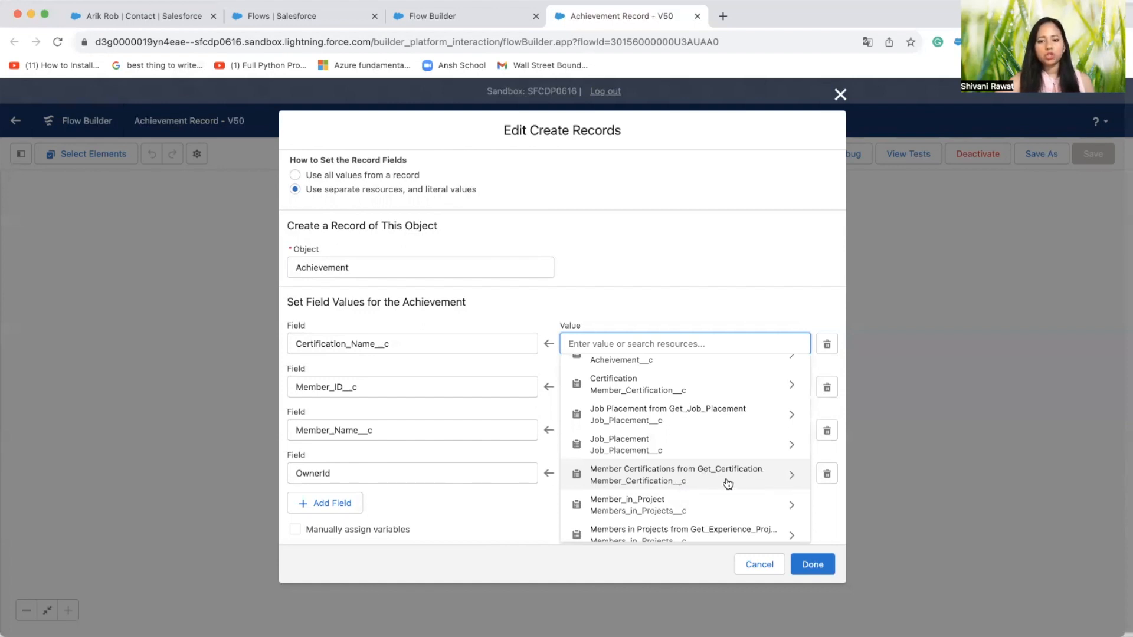
{"action": "left_click", "coordinate": [778, 480]}
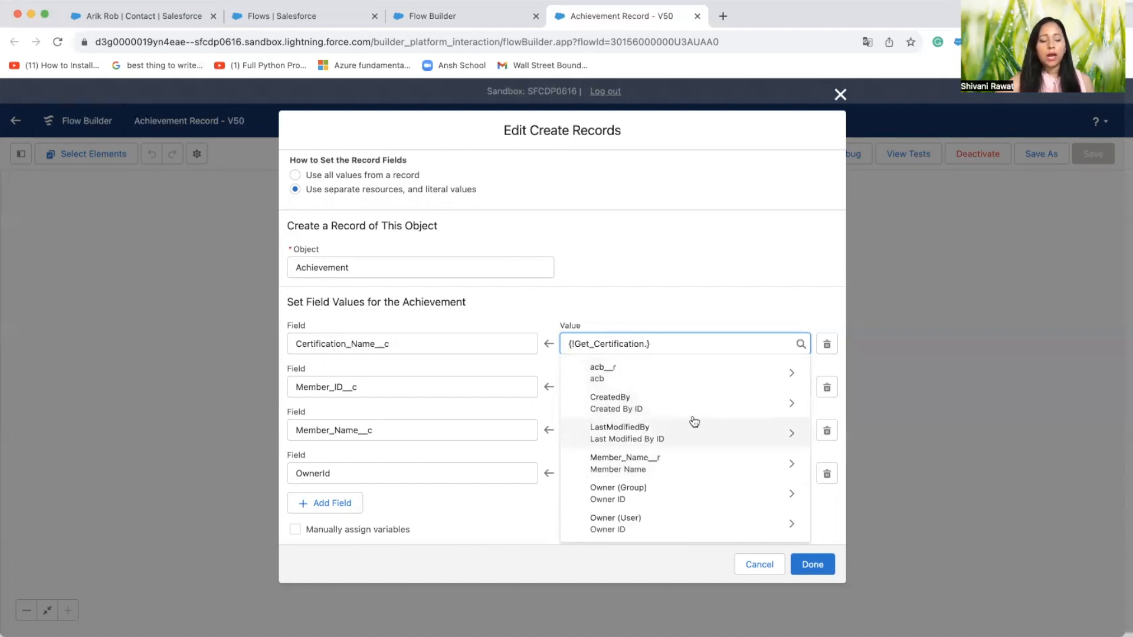
{"action": "scroll", "coordinate": [692, 496], "scroll_direction": "down", "scroll_amount": 5}
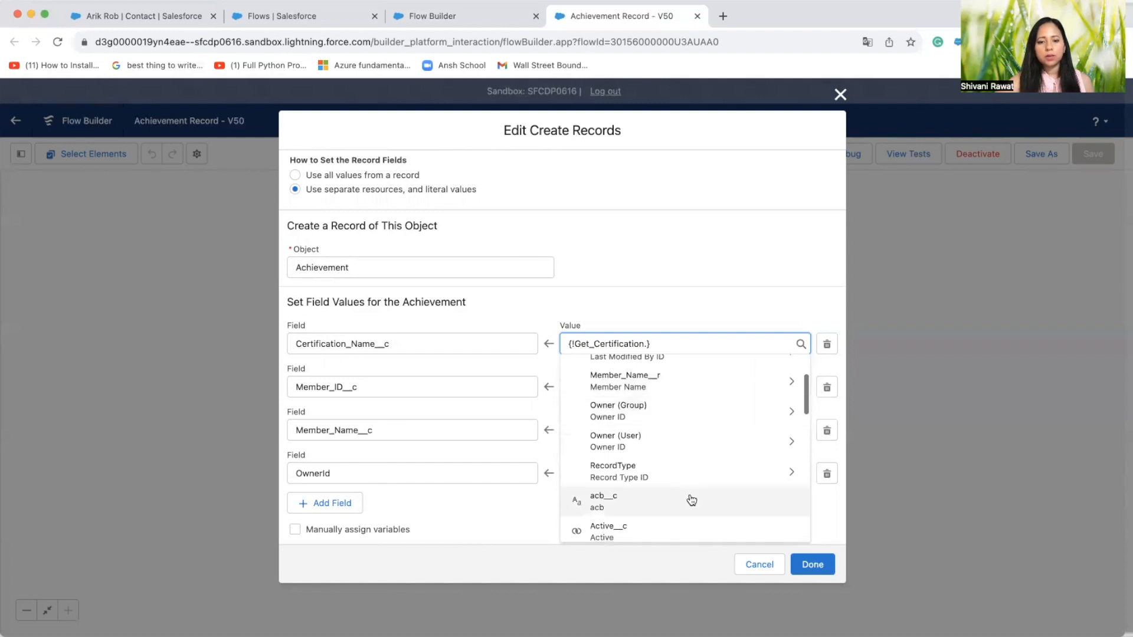
{"action": "scroll", "coordinate": [692, 500], "scroll_direction": "down", "scroll_amount": 5}
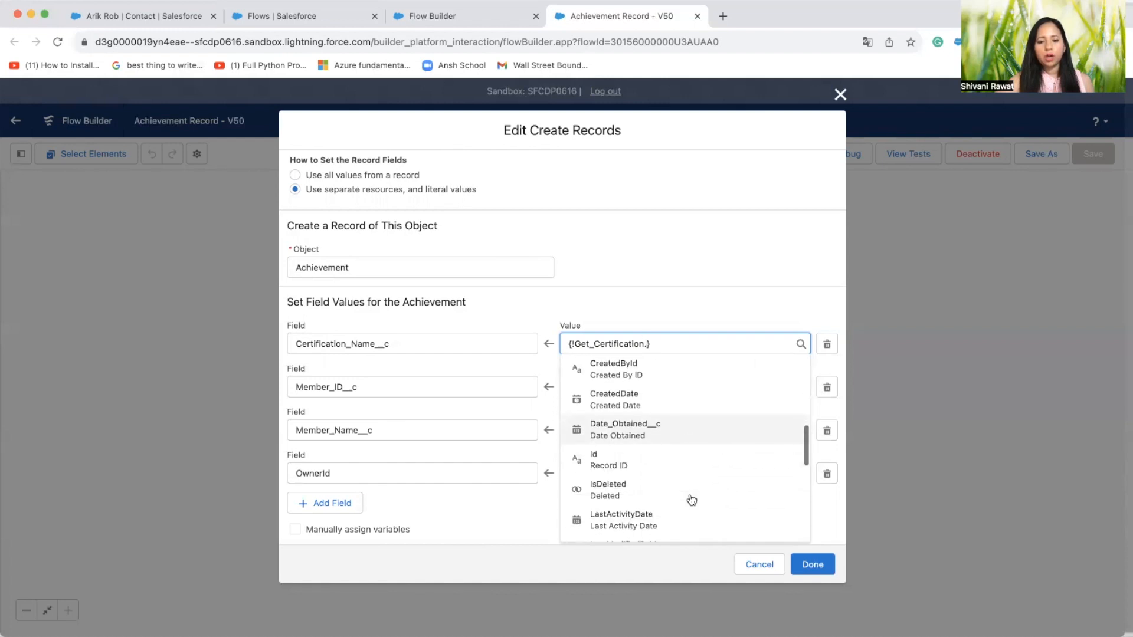
{"action": "scroll", "coordinate": [692, 500], "scroll_direction": "down", "scroll_amount": 3}
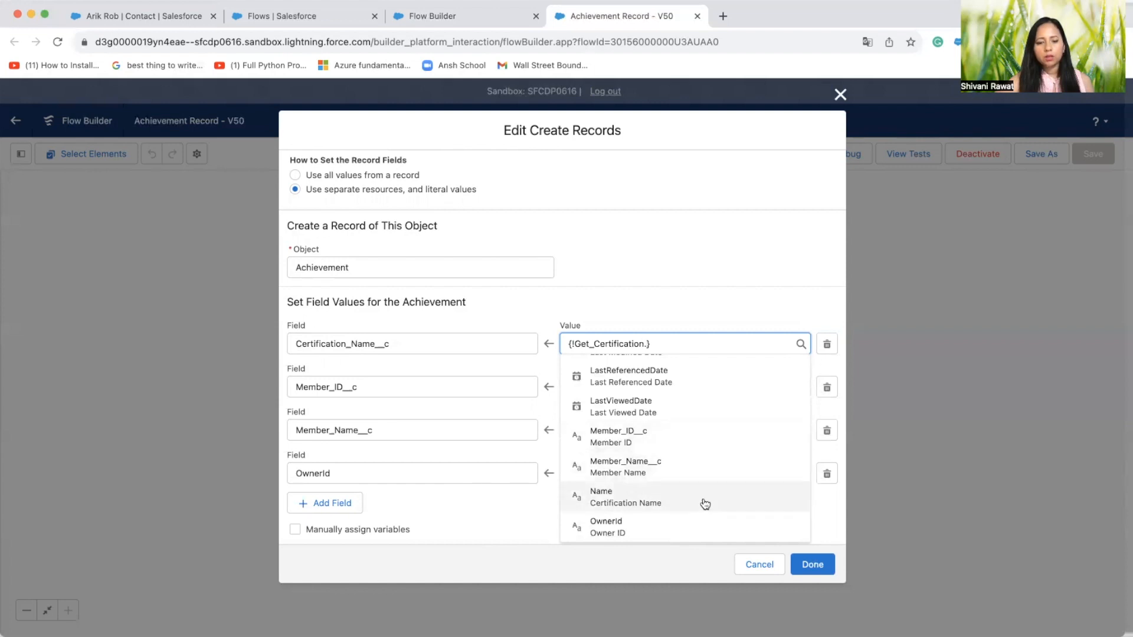
{"action": "left_click", "coordinate": [702, 503]}
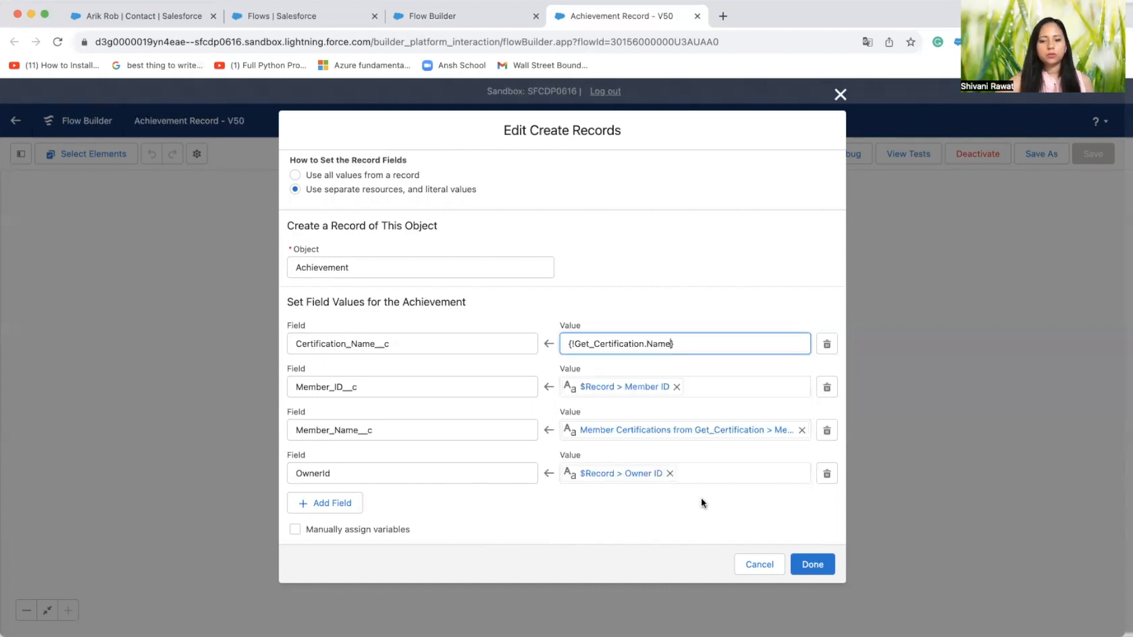
{"action": "left_click", "coordinate": [712, 310]}
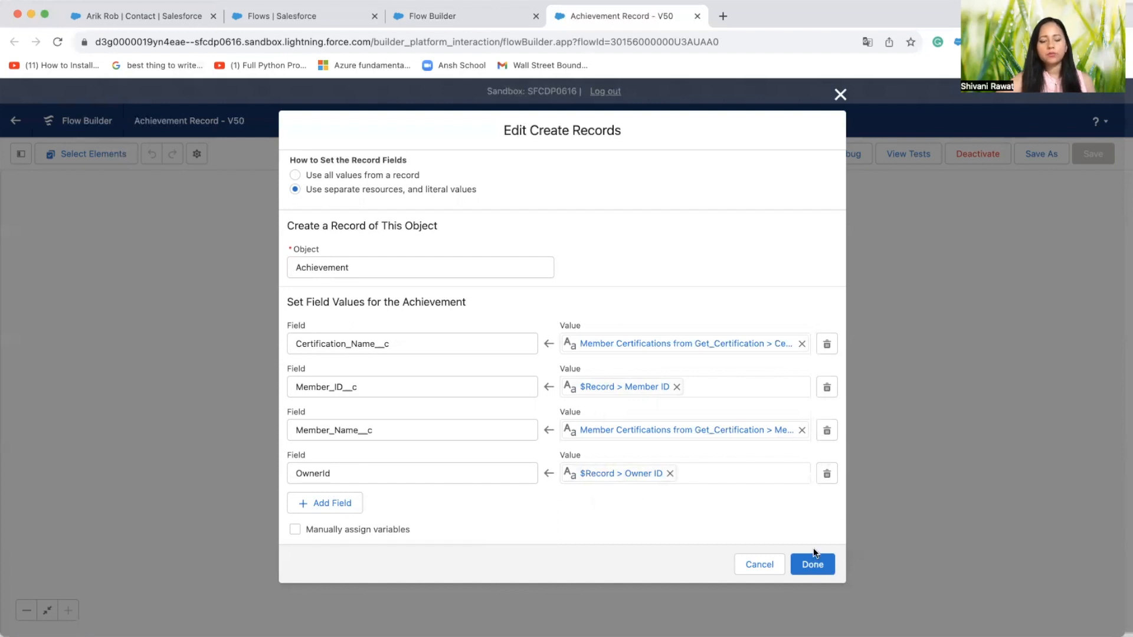
{"action": "left_click", "coordinate": [759, 565]}
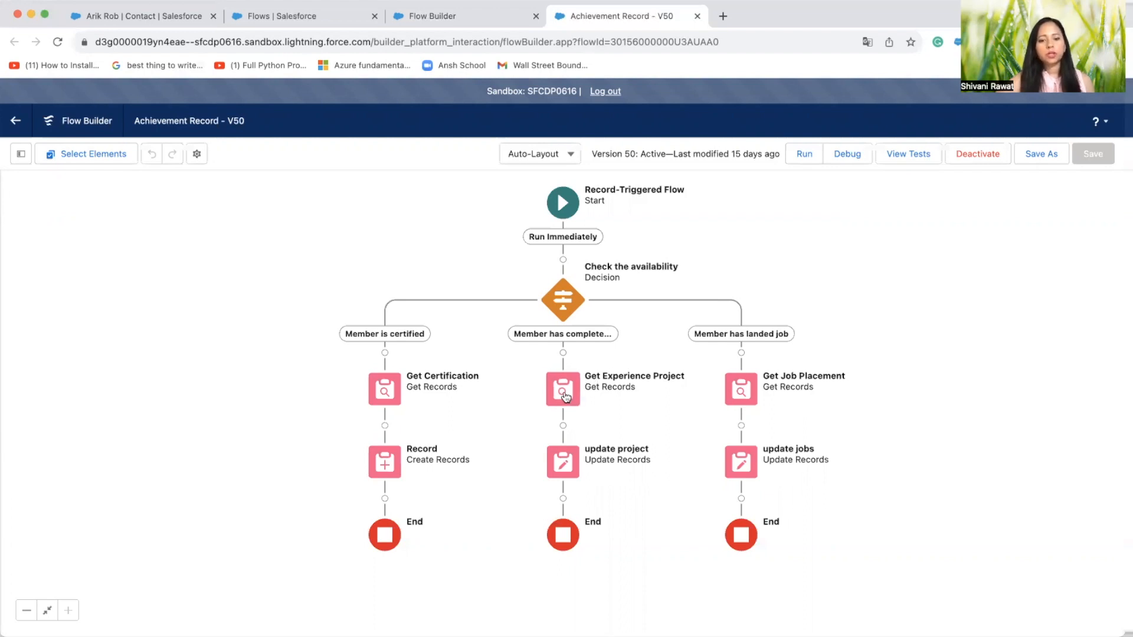
Review the Get Experience Project element's object, filter condition and sort order, and close it without saving
{"action": "left_click", "coordinate": [564, 392]}
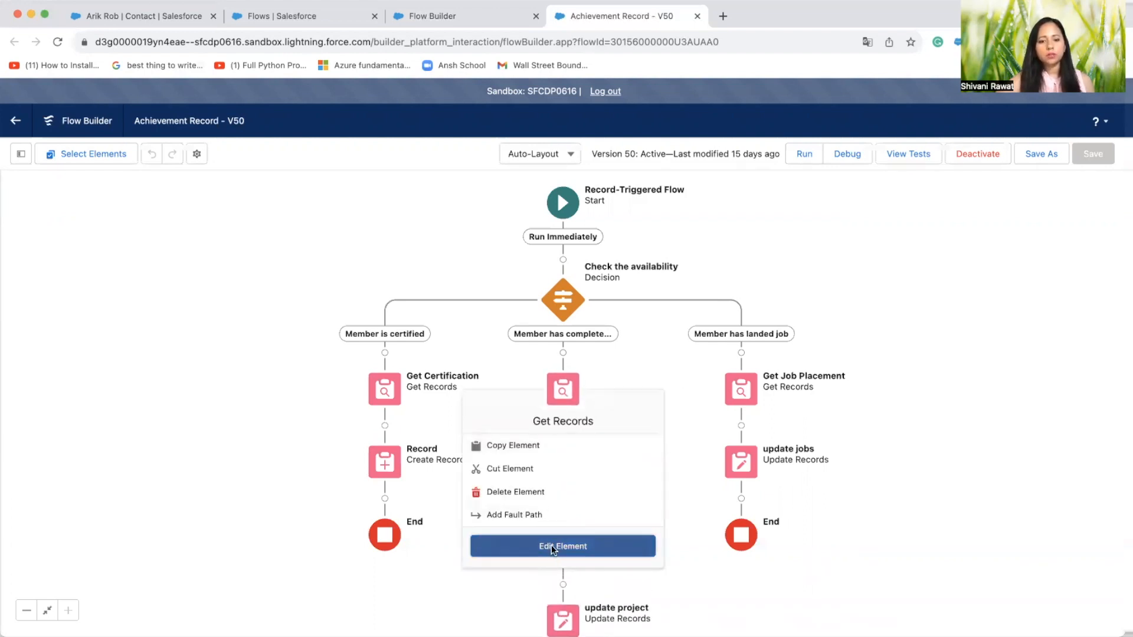
{"action": "left_click", "coordinate": [551, 545]}
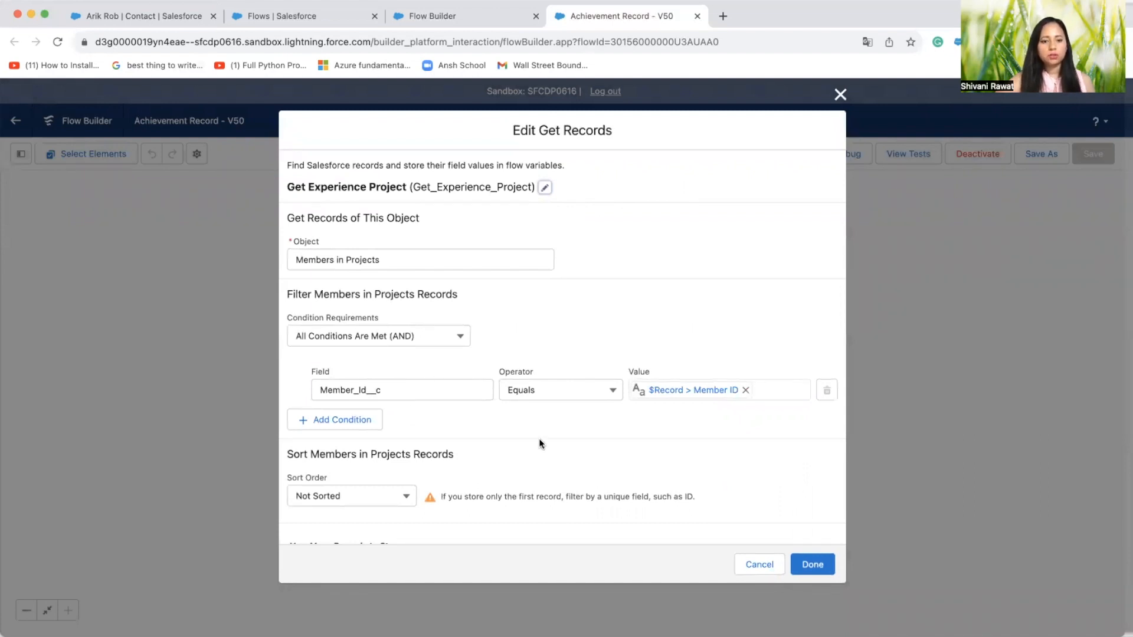
{"action": "key", "text": "Escape"}
Review the update project element's record-finding option, object, filter condition and Experience_Project__c value, and close it without saving
{"action": "left_click", "coordinate": [562, 461]}
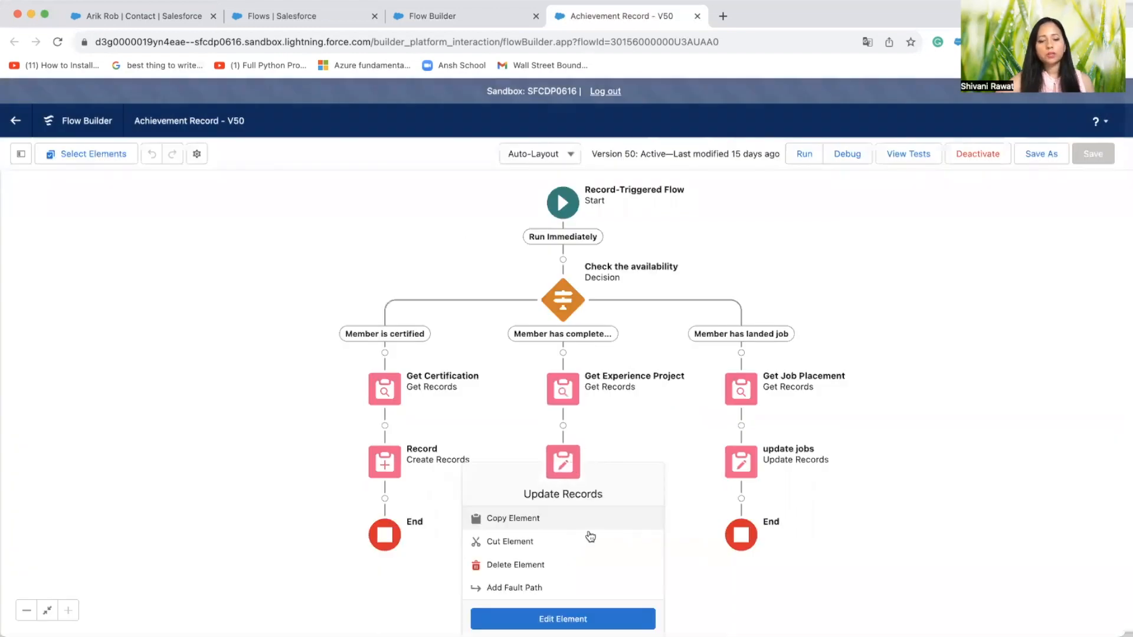
{"action": "left_click", "coordinate": [565, 621]}
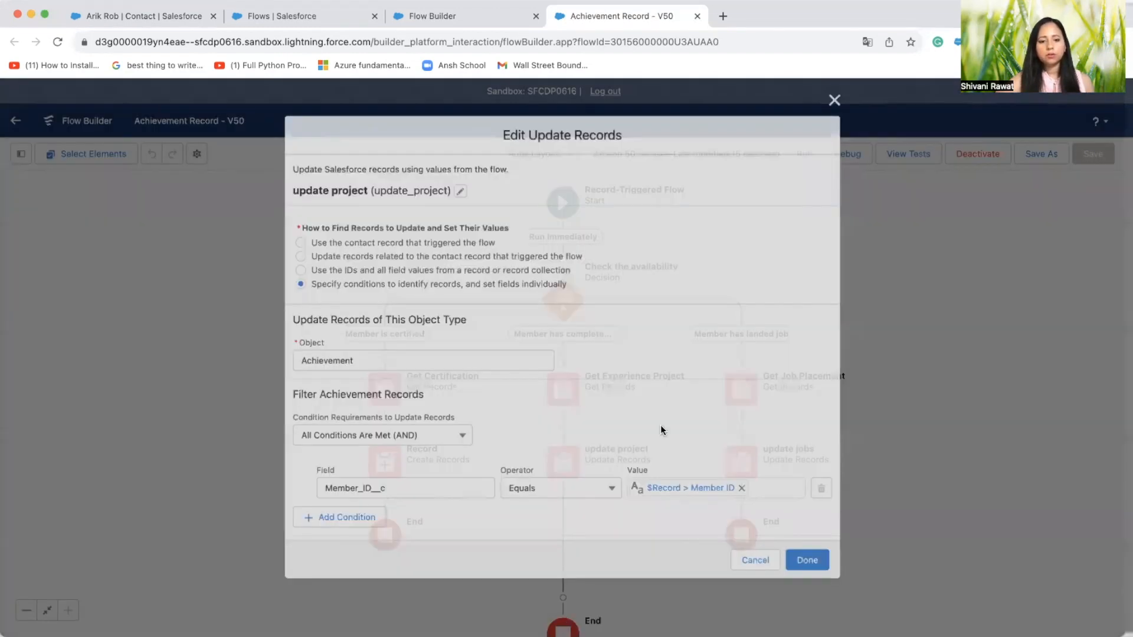
{"action": "left_click", "coordinate": [839, 95]}
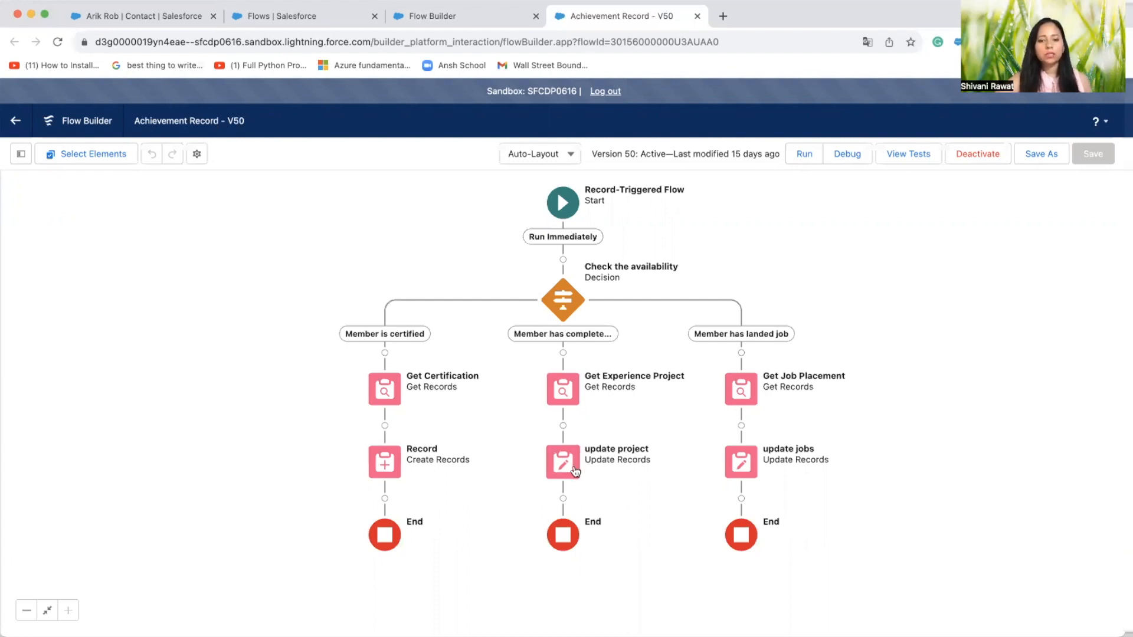
{"action": "left_click", "coordinate": [576, 471]}
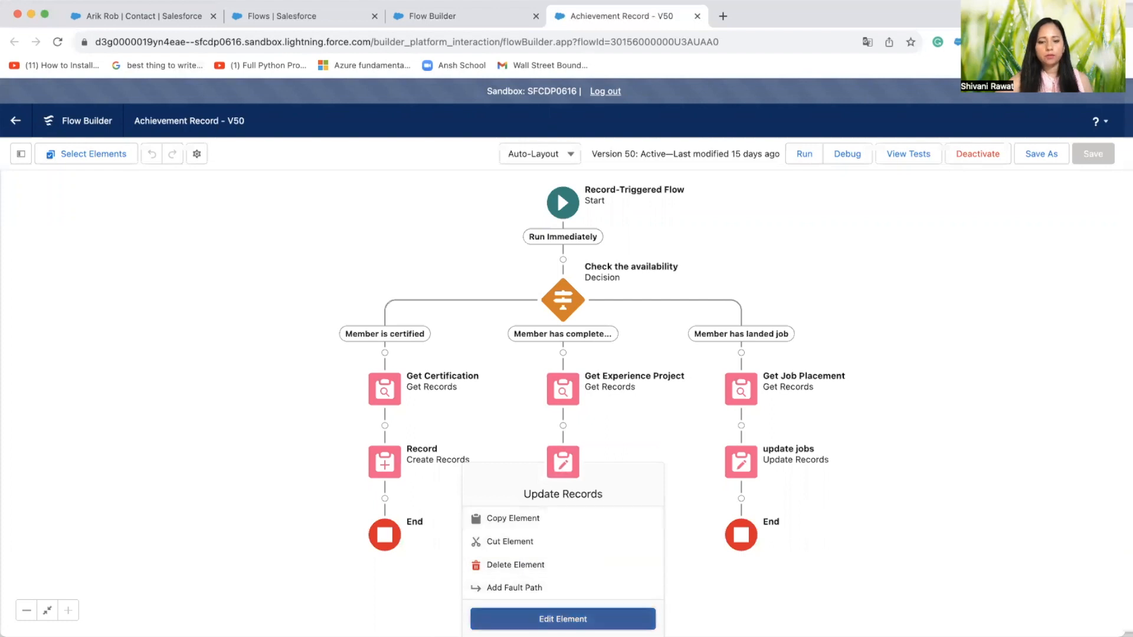
{"action": "left_click", "coordinate": [564, 619]}
{"action": "scroll", "coordinate": [603, 305], "scroll_direction": "up", "scroll_amount": 2}
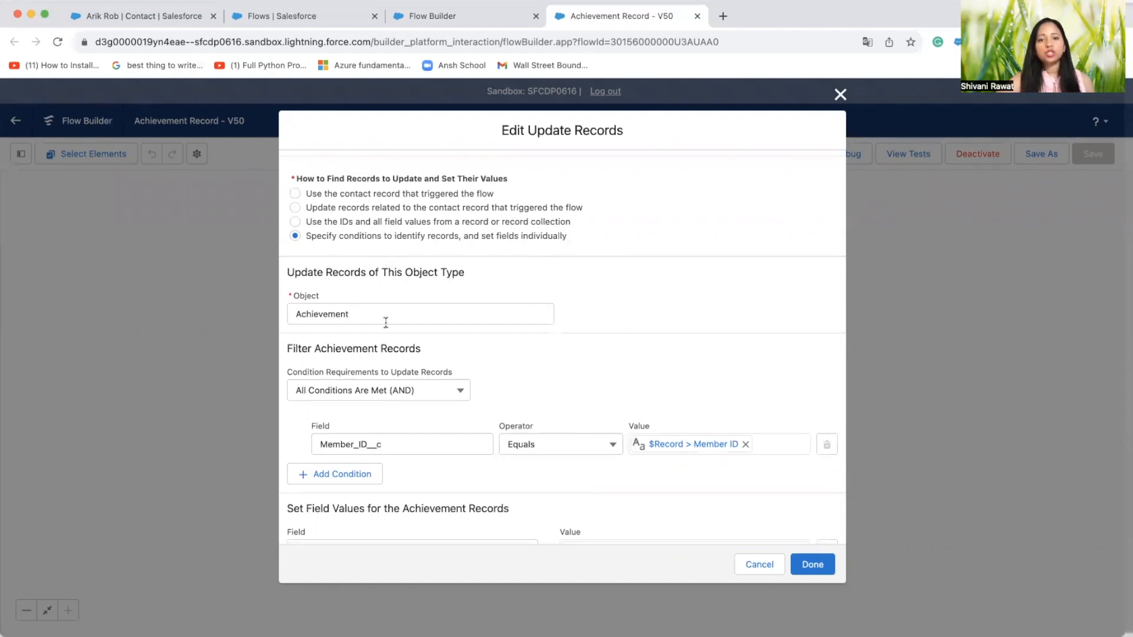
{"action": "scroll", "coordinate": [386, 321], "scroll_direction": "down", "scroll_amount": 2}
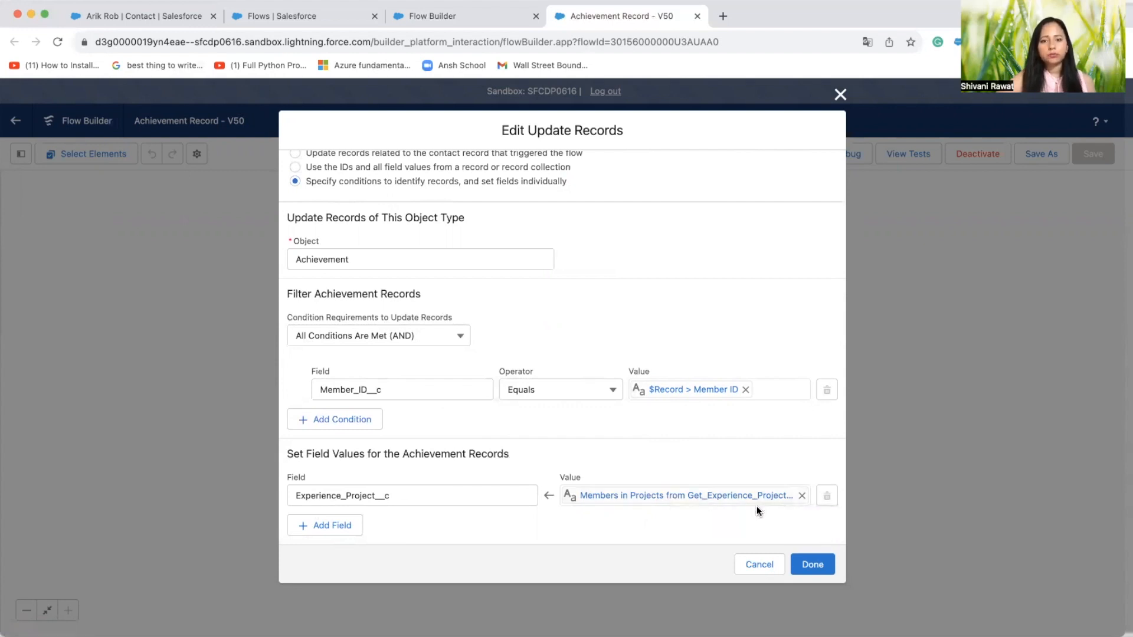
{"action": "left_click", "coordinate": [766, 564]}
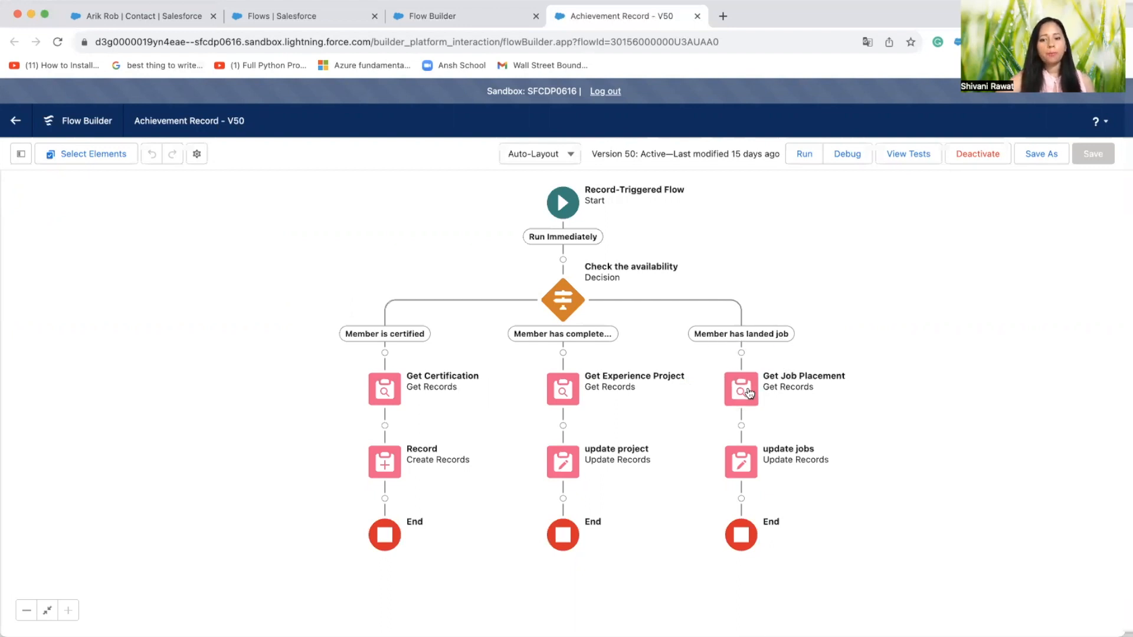
Review the Get Job Placement element's object, filter condition, sort order and record storage options, and close it without saving
{"action": "left_click", "coordinate": [749, 393]}
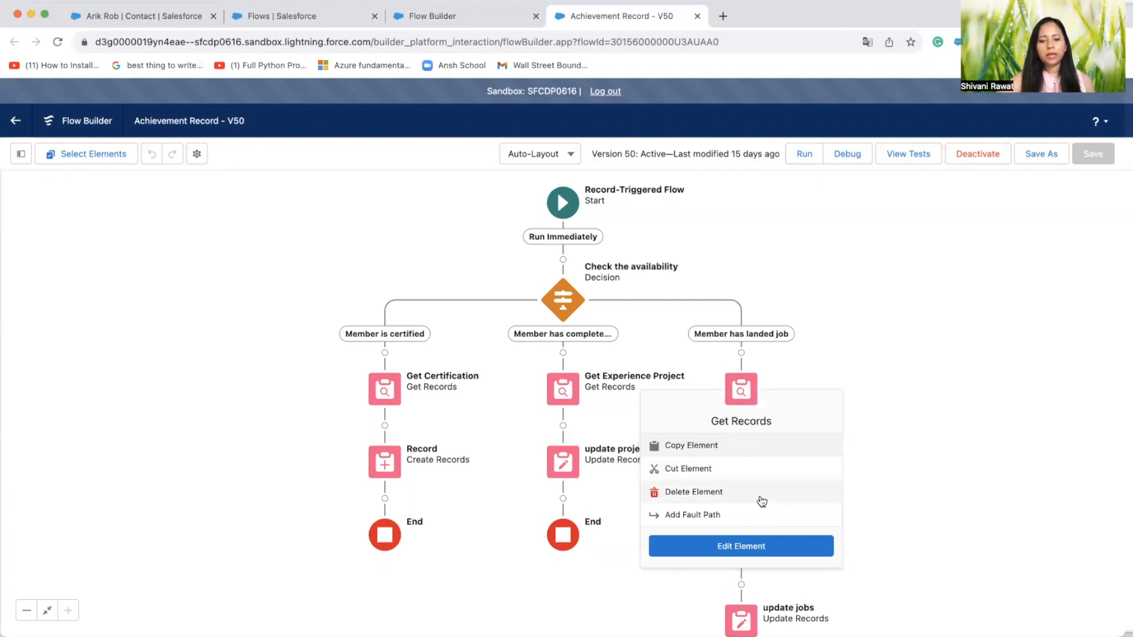
{"action": "left_click", "coordinate": [809, 543]}
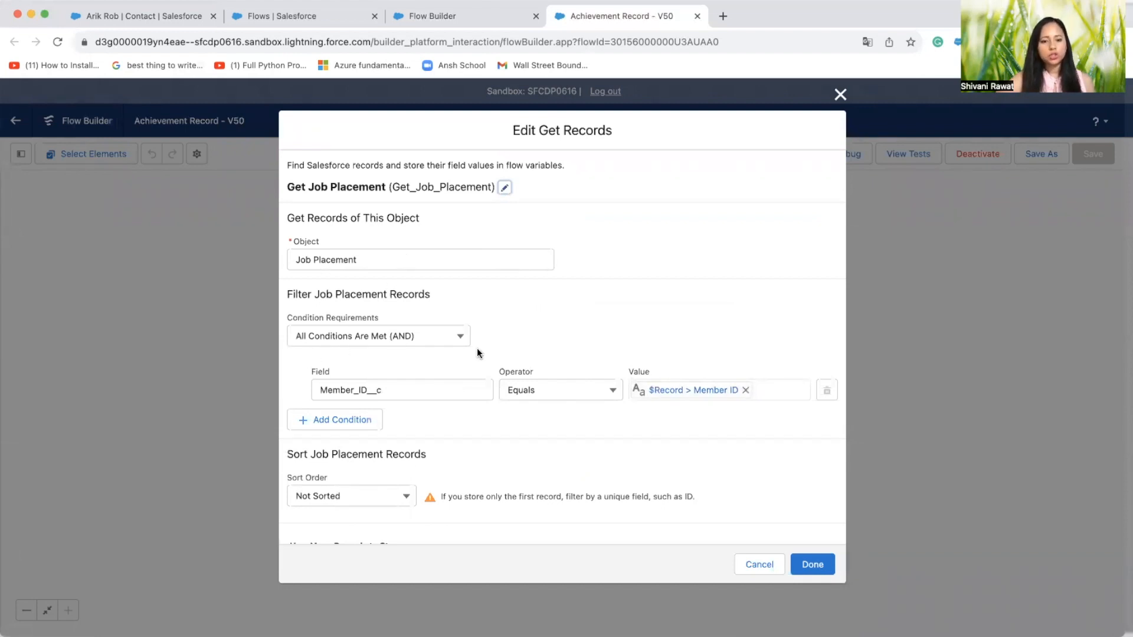
{"action": "scroll", "coordinate": [604, 474], "scroll_direction": "down", "scroll_amount": 1}
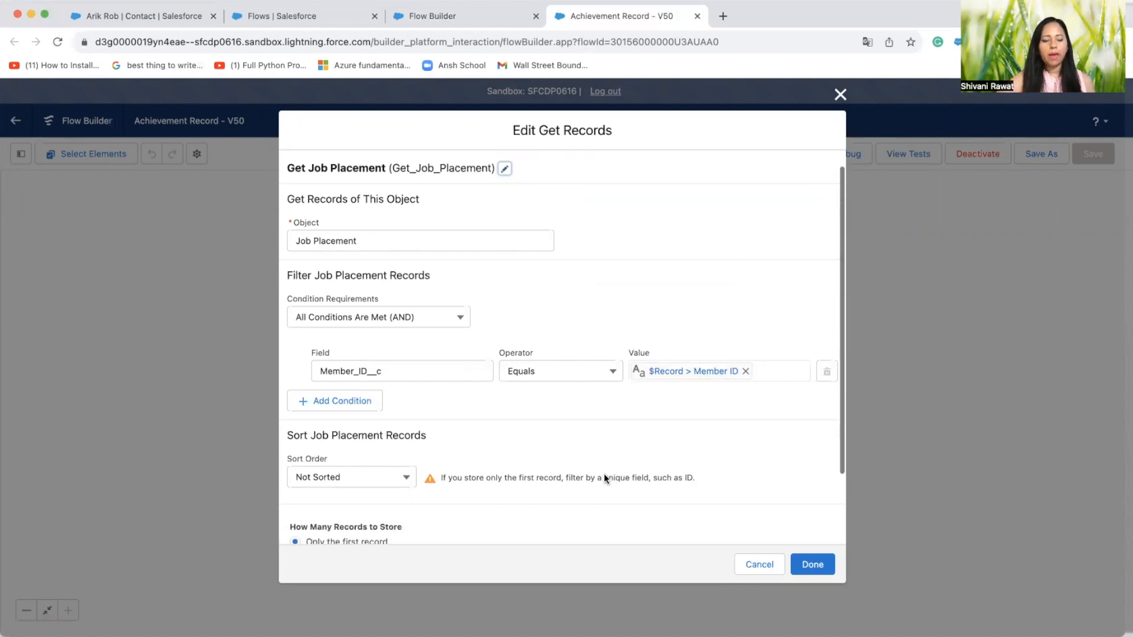
{"action": "scroll", "coordinate": [604, 473], "scroll_direction": "down", "scroll_amount": 3}
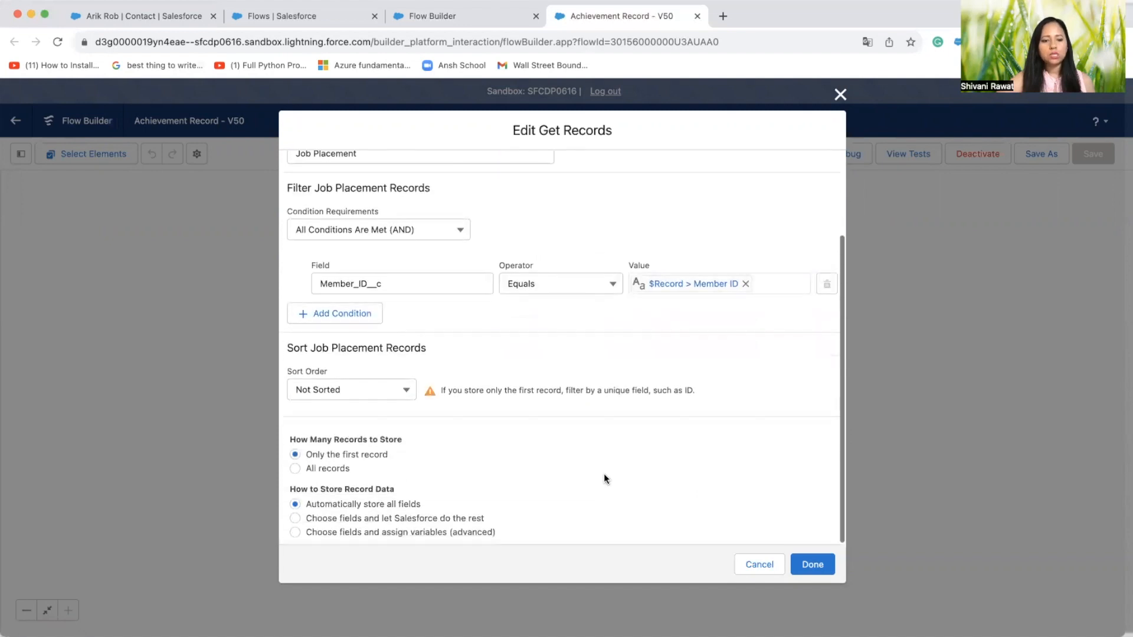
{"action": "left_click", "coordinate": [768, 569]}
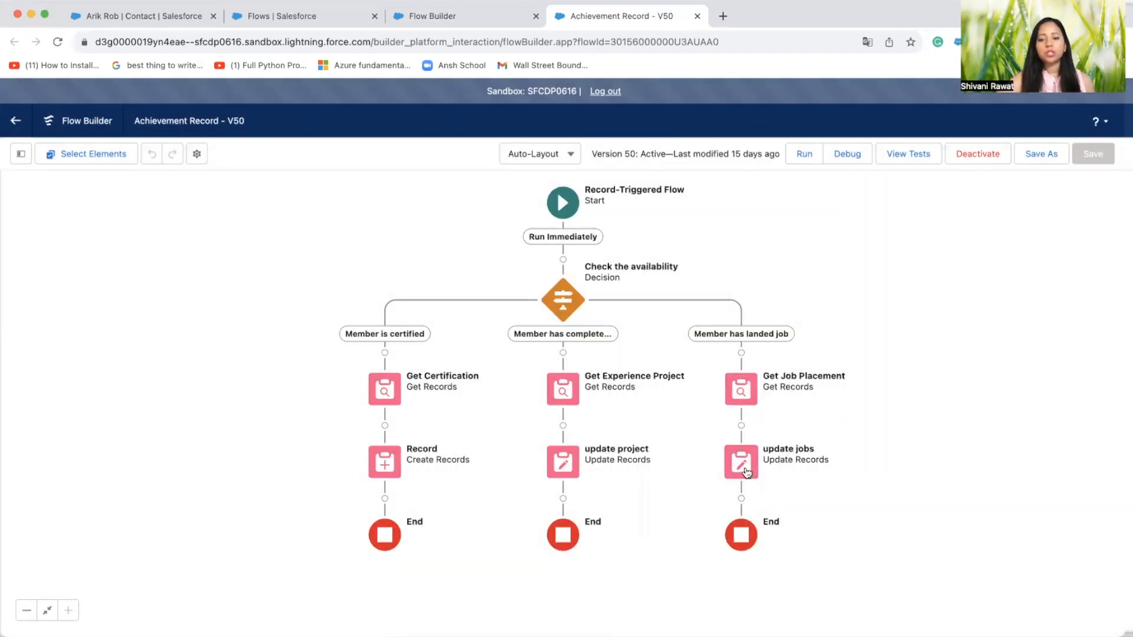
Review the update jobs element's object, filter condition and Landing_the_Job_at__c value, and close it without saving
{"action": "left_click", "coordinate": [746, 472]}
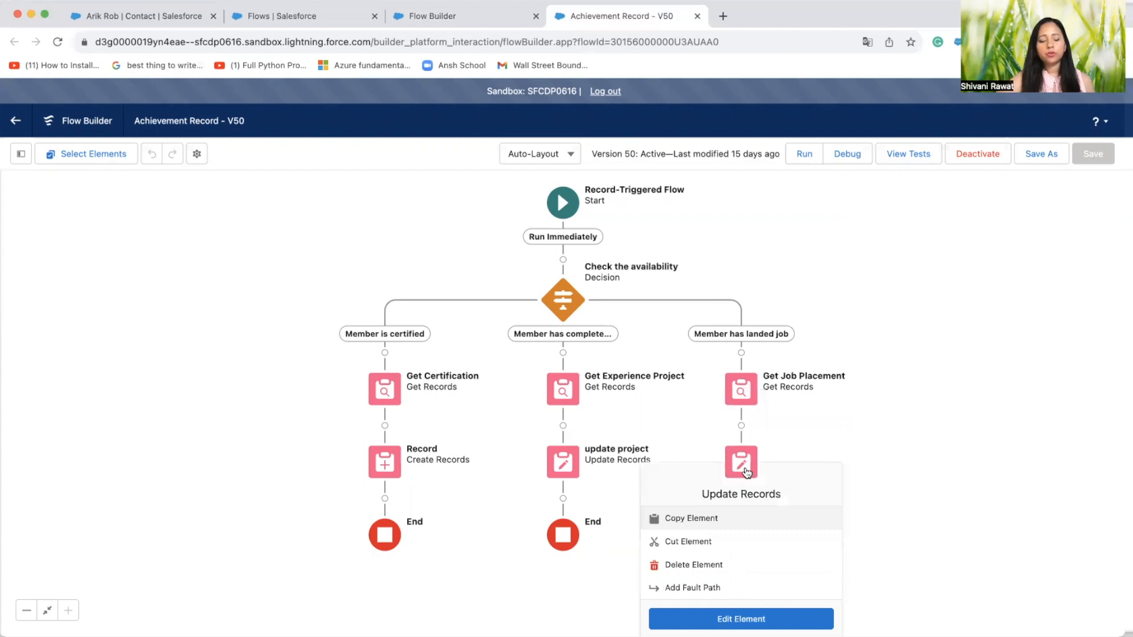
{"action": "left_click", "coordinate": [737, 620]}
{"action": "scroll", "coordinate": [636, 482], "scroll_direction": "down", "scroll_amount": 3}
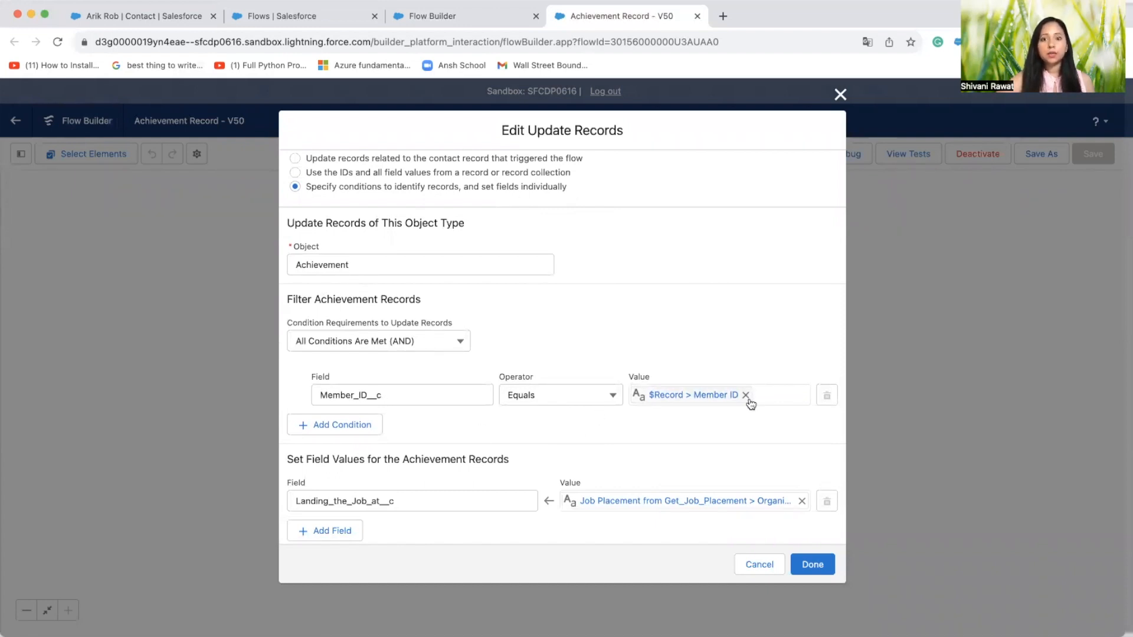
{"action": "scroll", "coordinate": [749, 401], "scroll_direction": "down", "scroll_amount": 1}
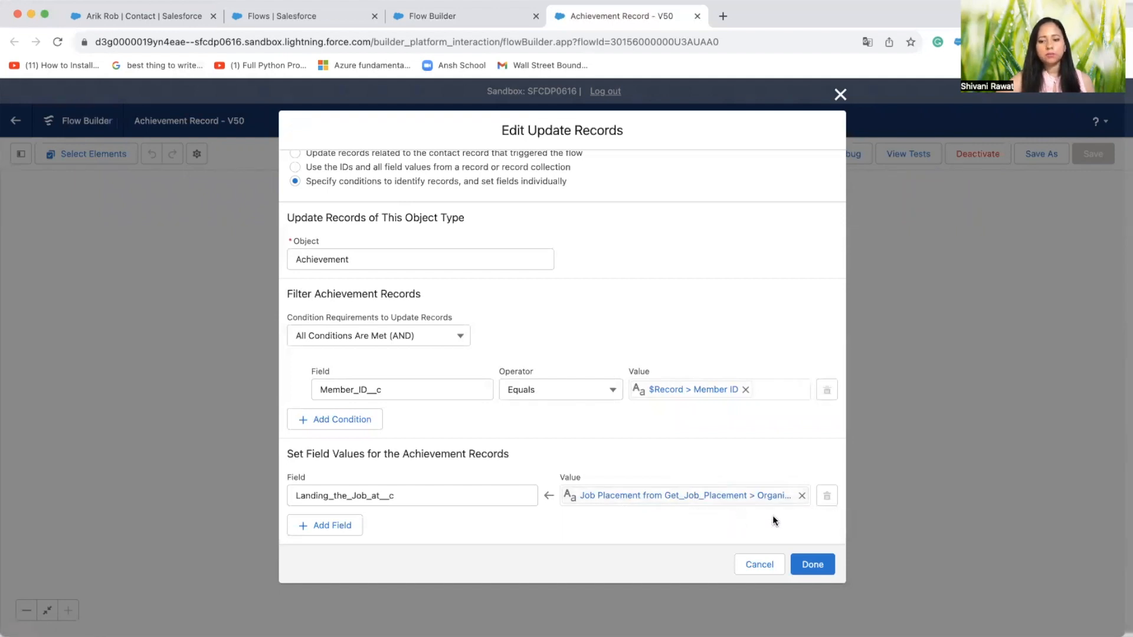
{"action": "left_click", "coordinate": [760, 565]}
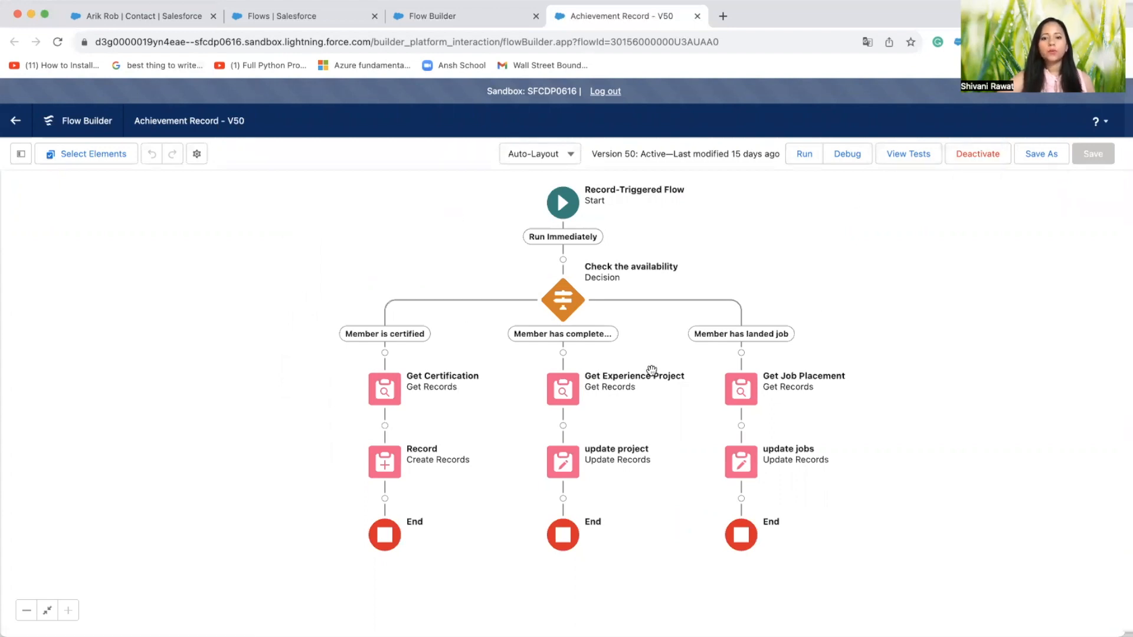
Switch to the open contact record and examine its Member Details fields and its related lists, including Achievements and Member Certifications
{"action": "left_click", "coordinate": [169, 18]}
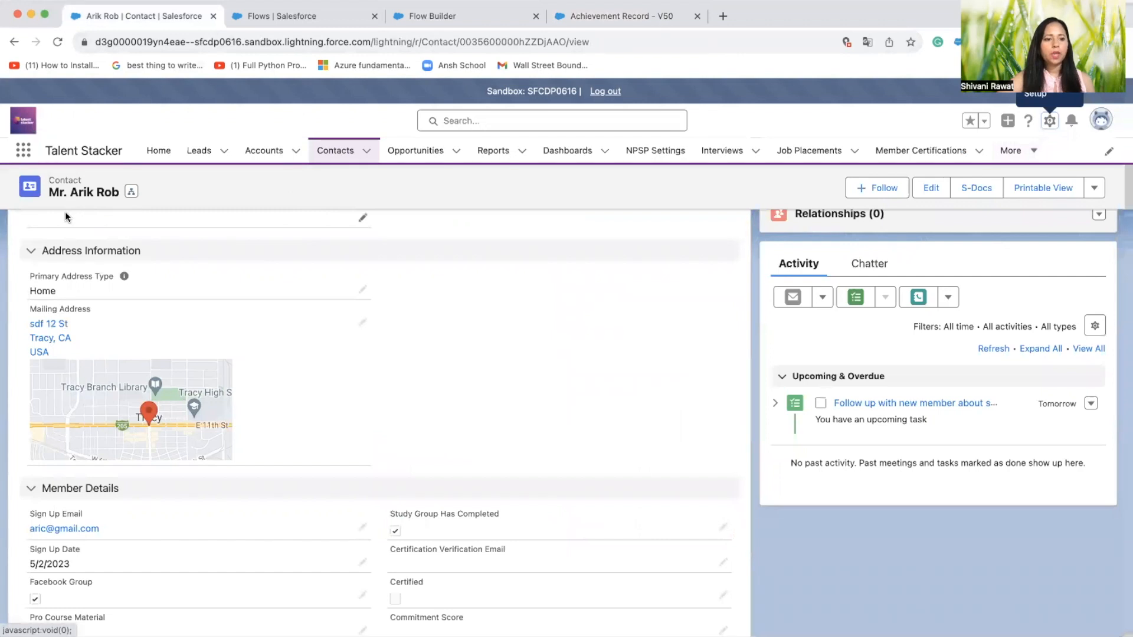
{"action": "scroll", "coordinate": [249, 311], "scroll_direction": "down", "scroll_amount": 3}
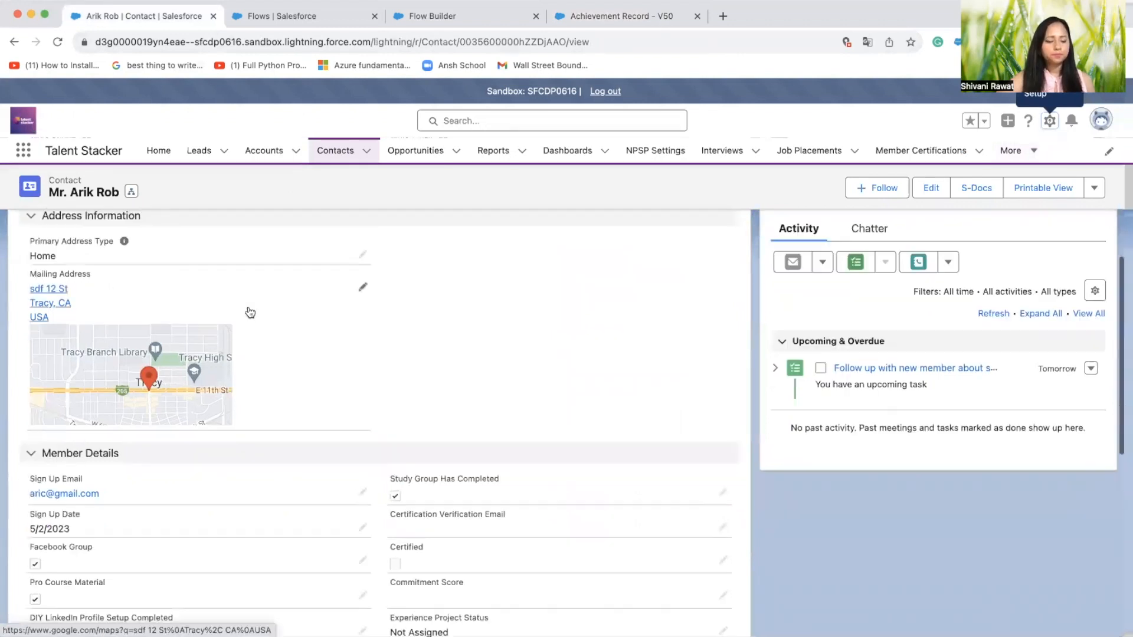
{"action": "scroll", "coordinate": [249, 311], "scroll_direction": "down", "scroll_amount": 3}
{"action": "scroll", "coordinate": [248, 311], "scroll_direction": "down", "scroll_amount": 2}
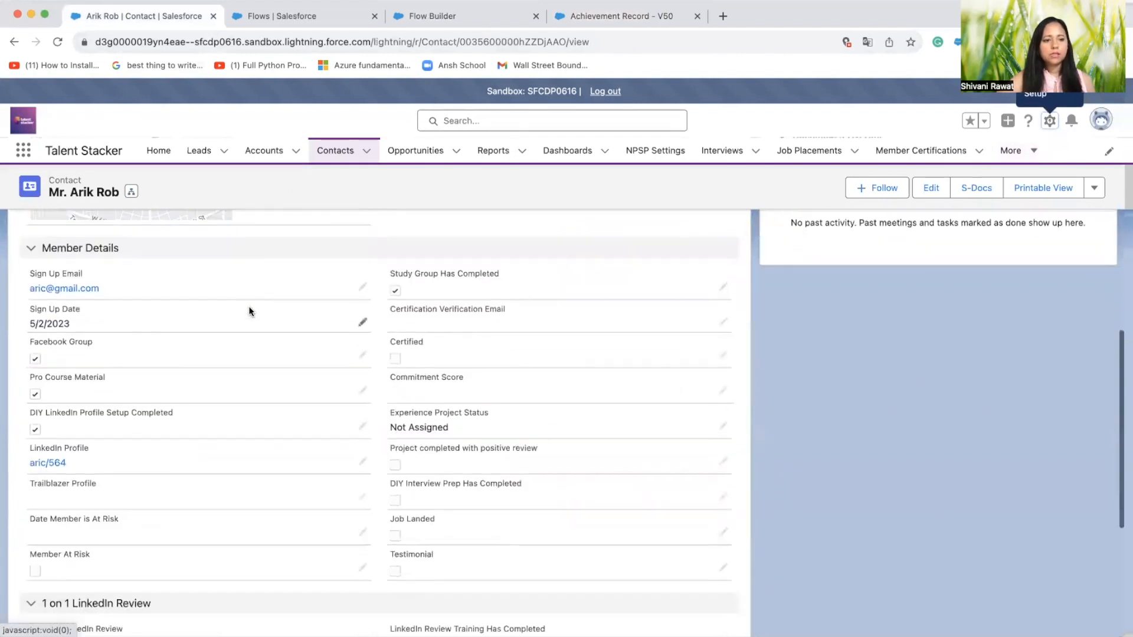
{"action": "scroll", "coordinate": [164, 321], "scroll_direction": "down", "scroll_amount": 1}
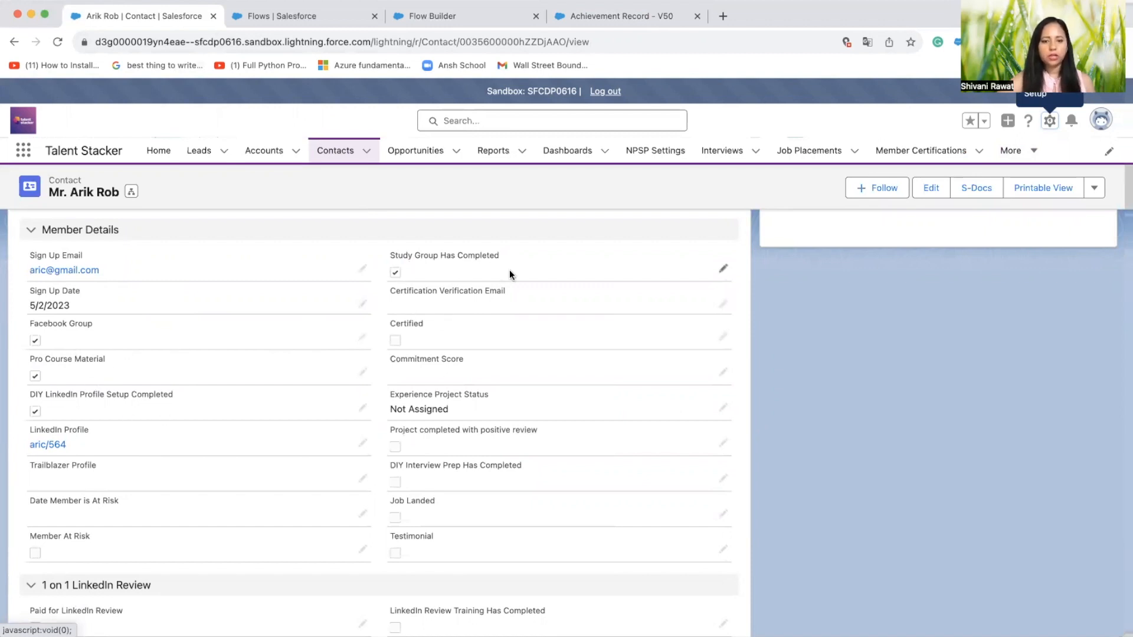
{"action": "scroll", "coordinate": [431, 410], "scroll_direction": "up", "scroll_amount": 10}
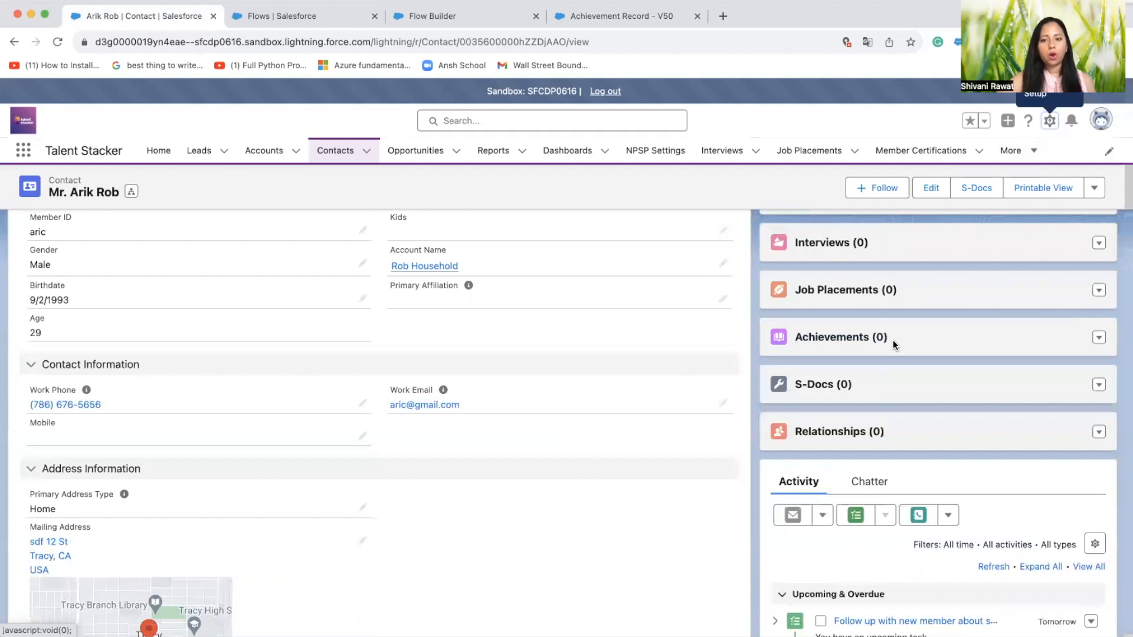
{"action": "scroll", "coordinate": [440, 380], "scroll_direction": "up", "scroll_amount": 5}
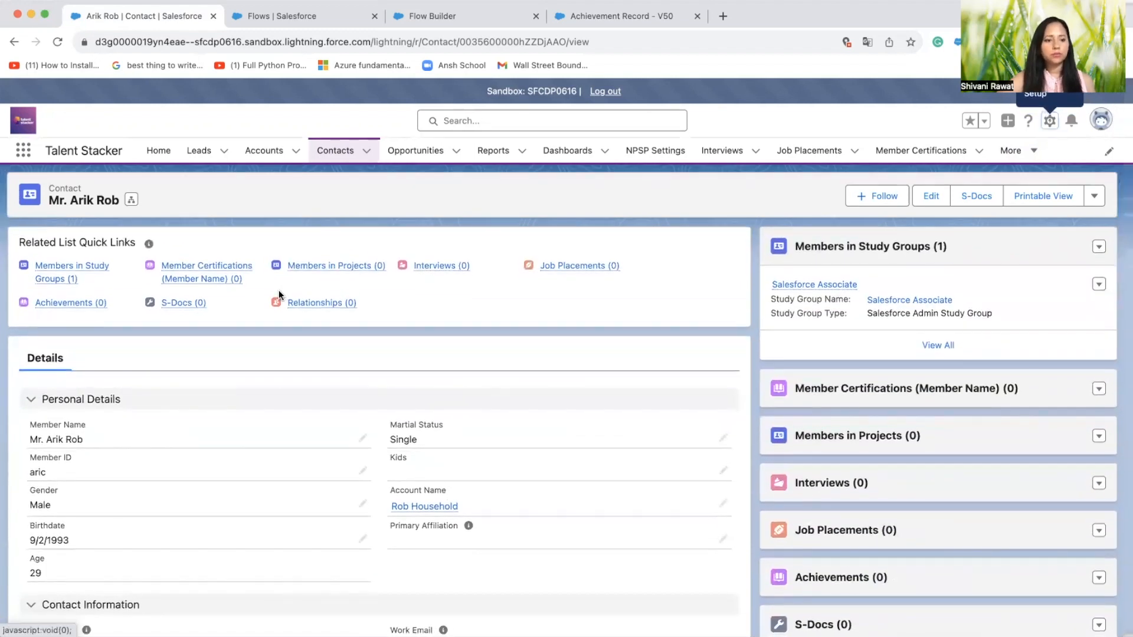
Start a new record in the contact's Member Certifications list using the Salesforce Certifications record type
{"action": "left_click", "coordinate": [181, 269]}
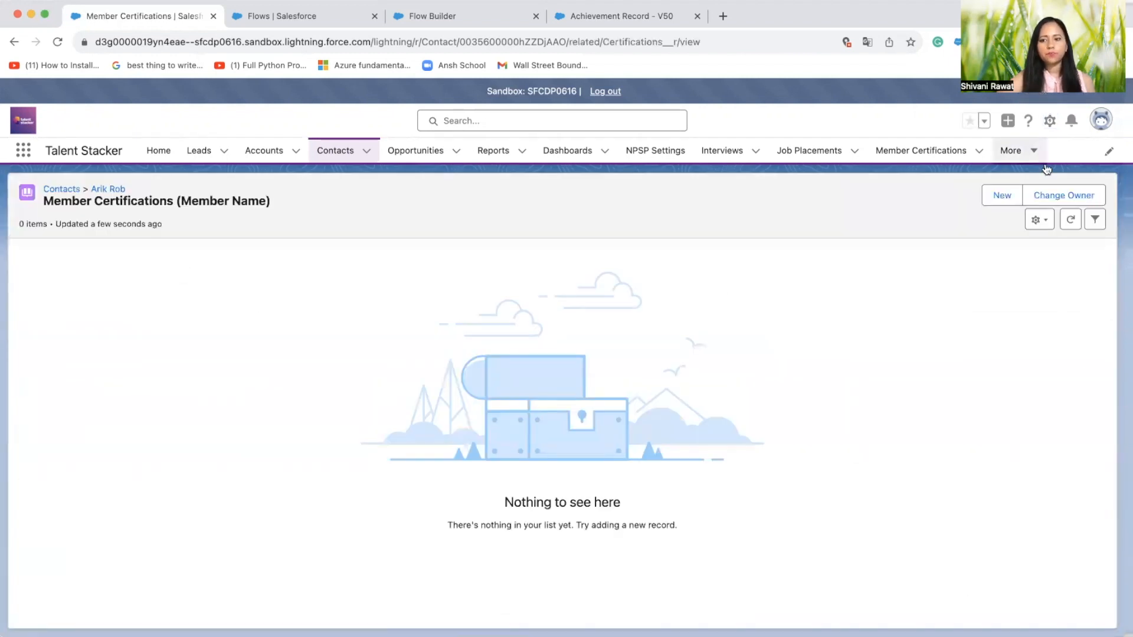
{"action": "left_click", "coordinate": [1002, 199]}
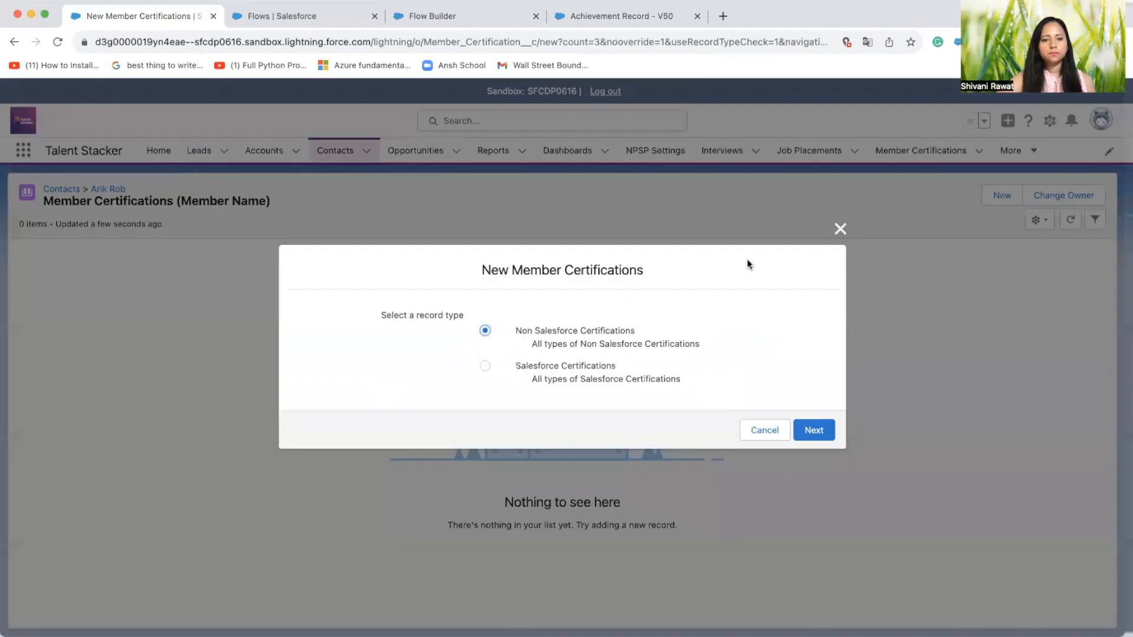
{"action": "left_click", "coordinate": [485, 365]}
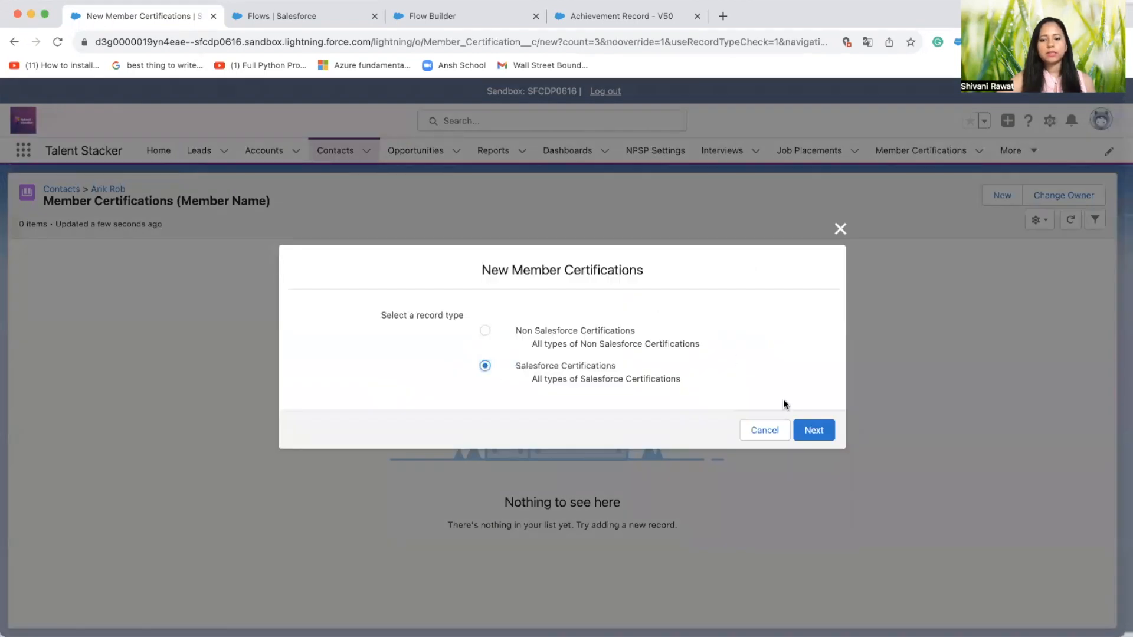
{"action": "left_click", "coordinate": [812, 430]}
Name the certification Salesforce Associate, enter the contact's member ID and set Date Obtained to 5/31/2023
{"action": "left_click", "coordinate": [445, 306]}
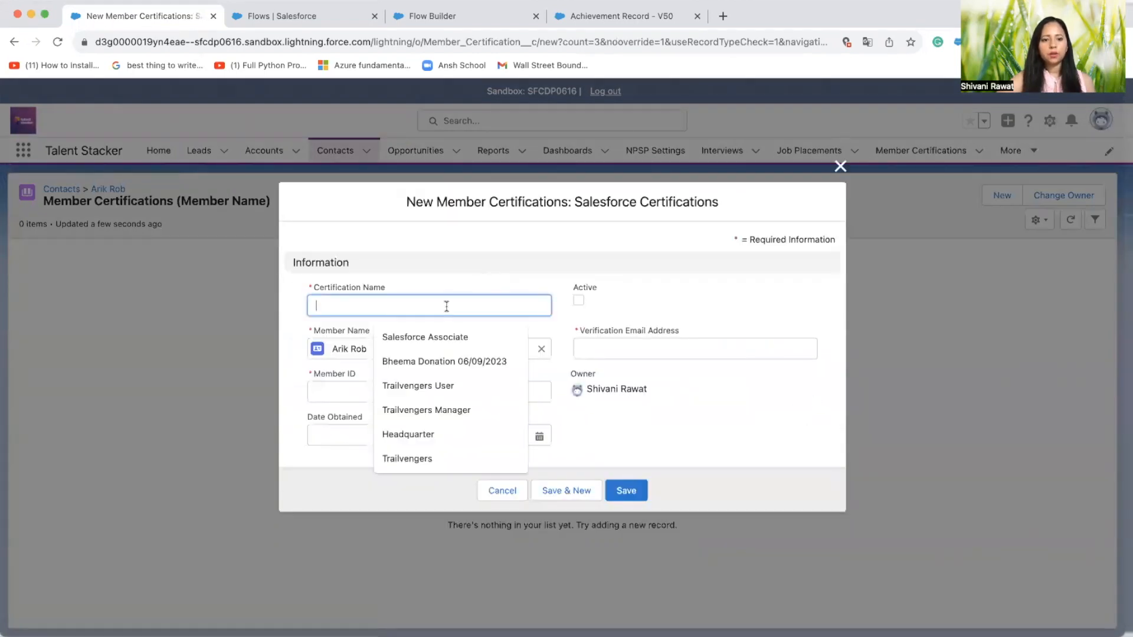
{"action": "left_click", "coordinate": [441, 341]}
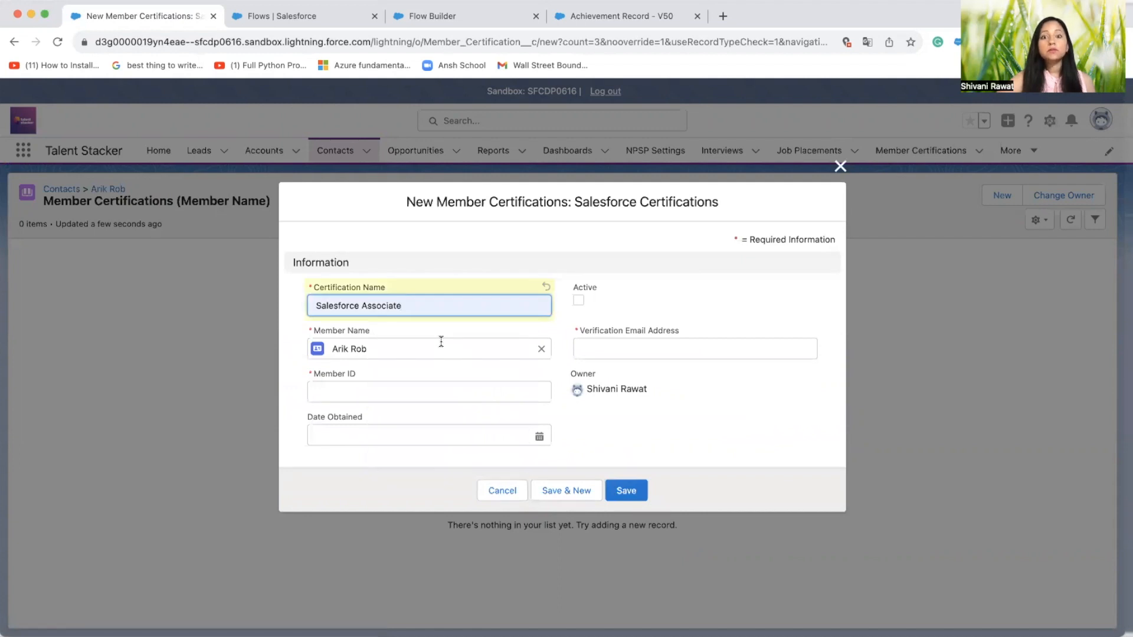
{"action": "left_click", "coordinate": [432, 393]}
{"action": "type", "text": "aric"}
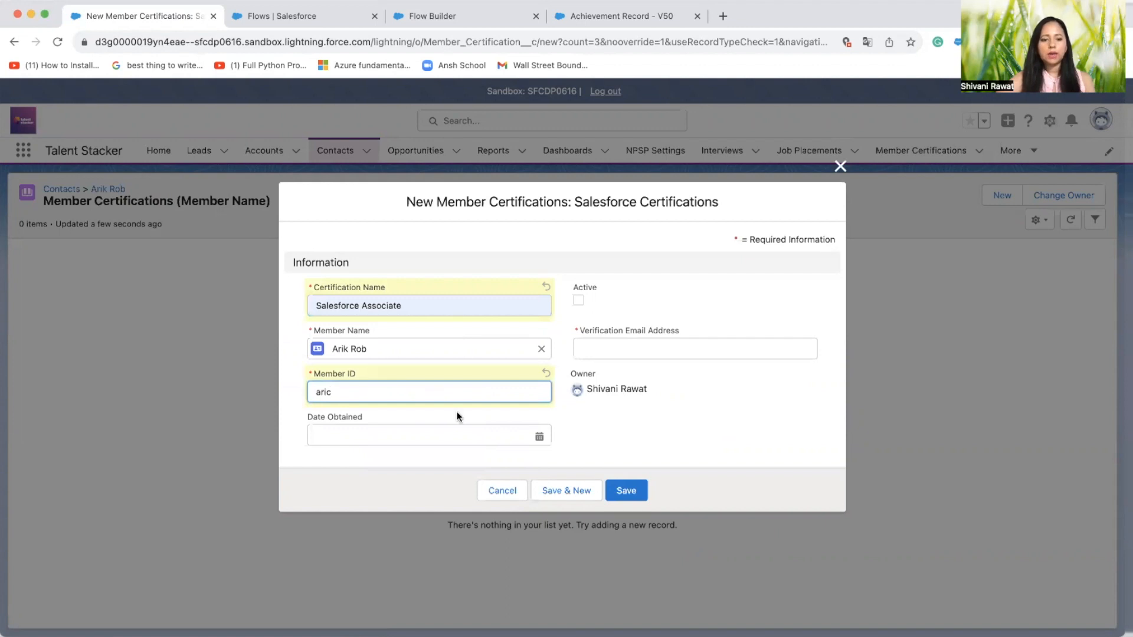
{"action": "left_click", "coordinate": [449, 436]}
{"action": "left_click", "coordinate": [375, 204]}
{"action": "left_click", "coordinate": [376, 205]}
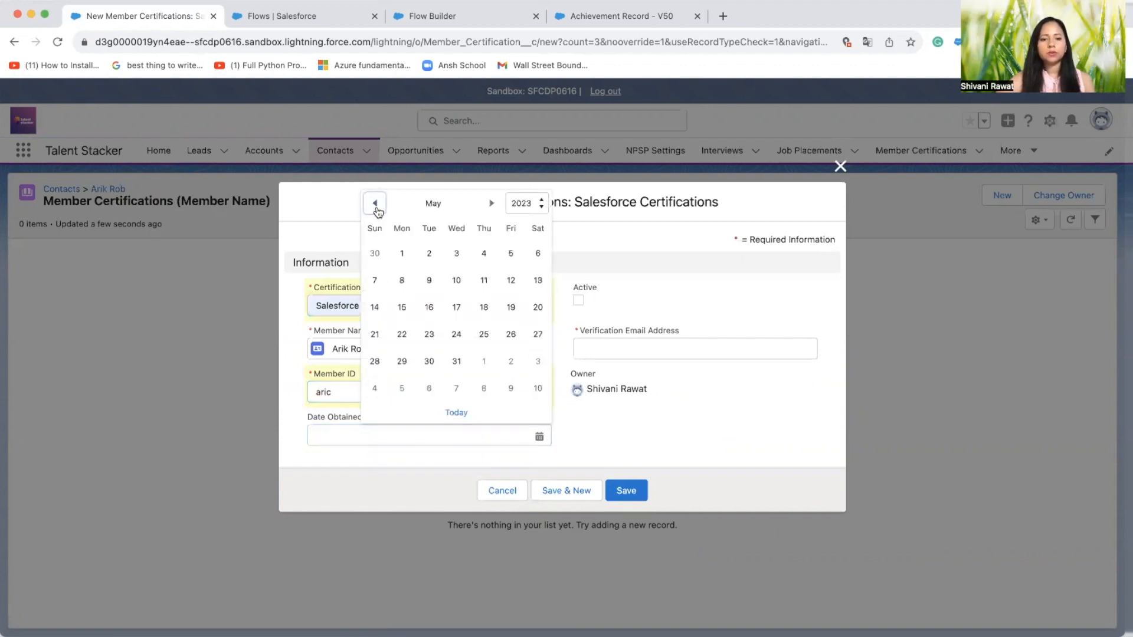
{"action": "left_click", "coordinate": [457, 362]}
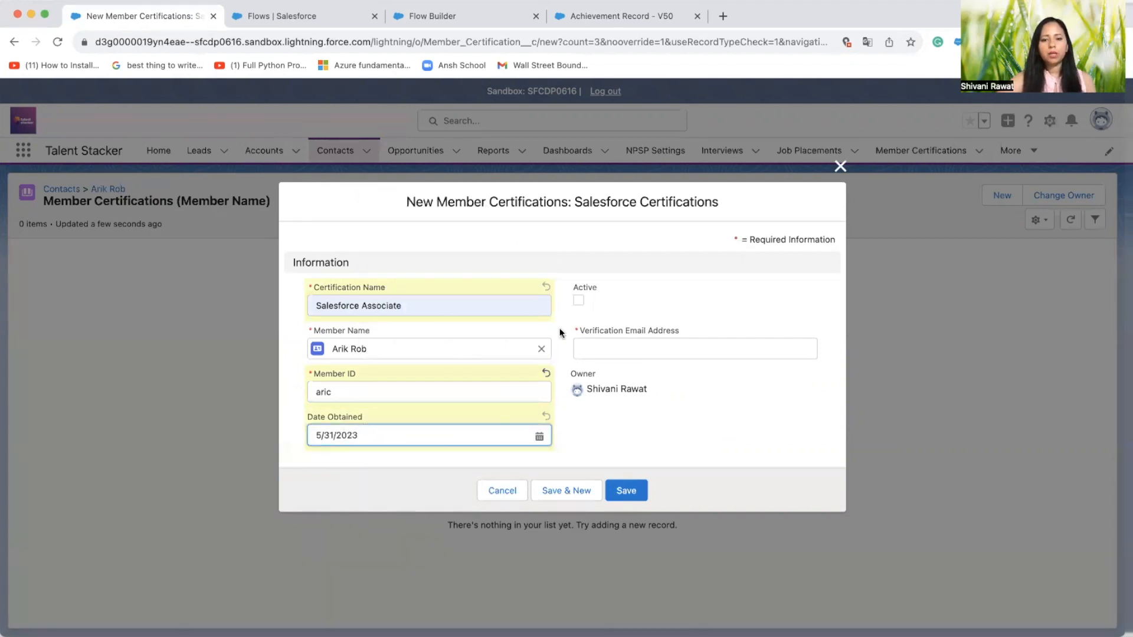
Mark the certification as active, fill in the member's verification email address and save the record
{"action": "left_click", "coordinate": [579, 300]}
{"action": "left_click", "coordinate": [613, 347]}
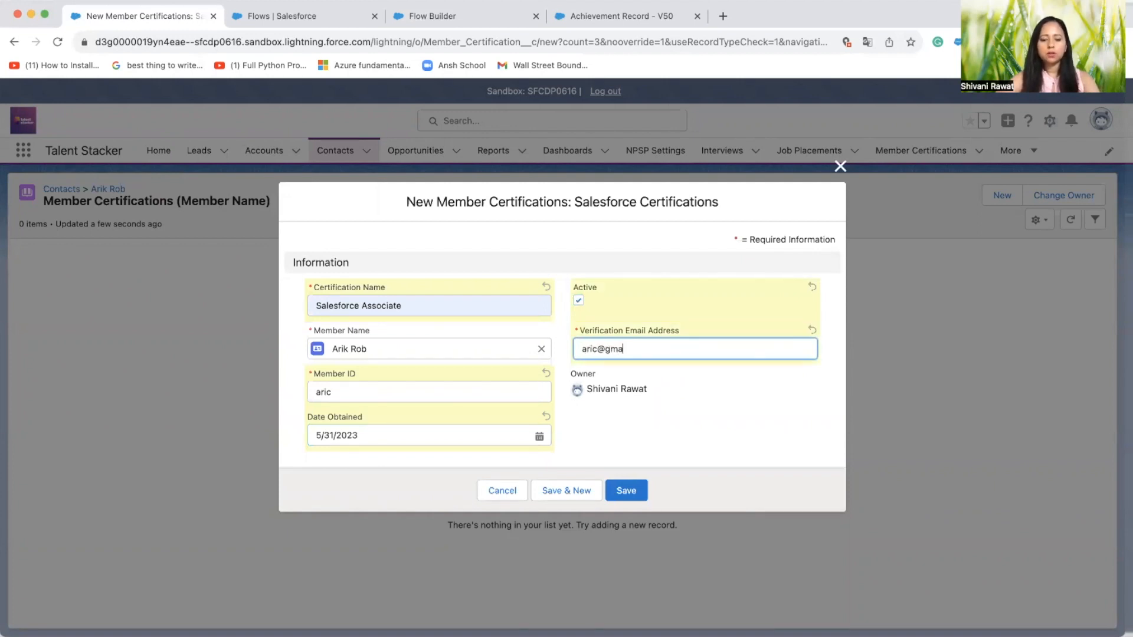
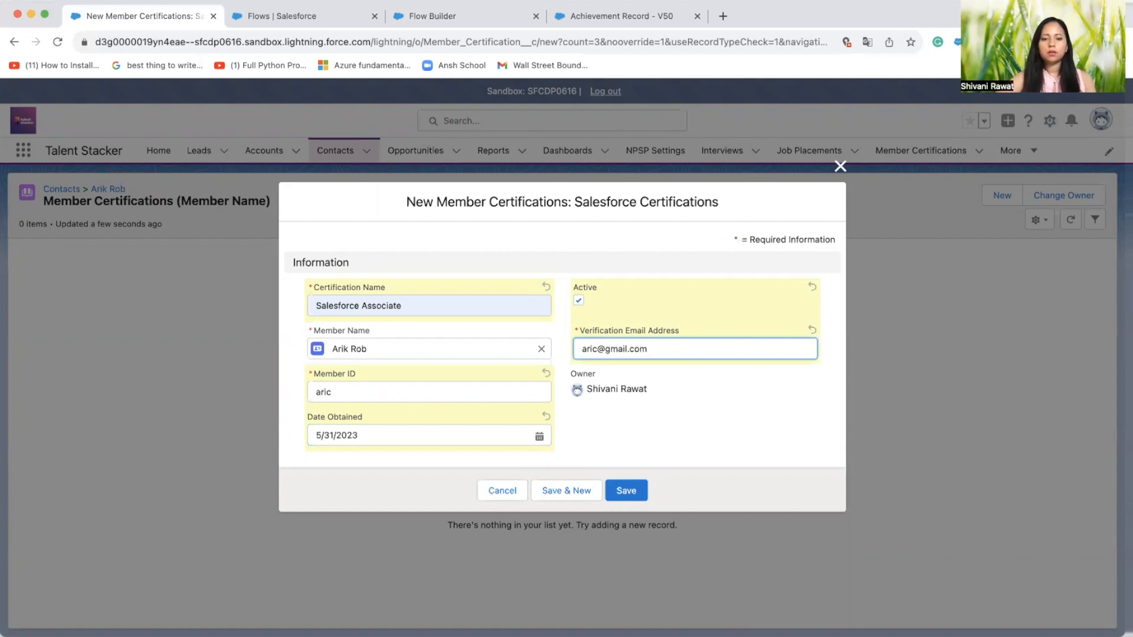
{"action": "left_click", "coordinate": [626, 494]}
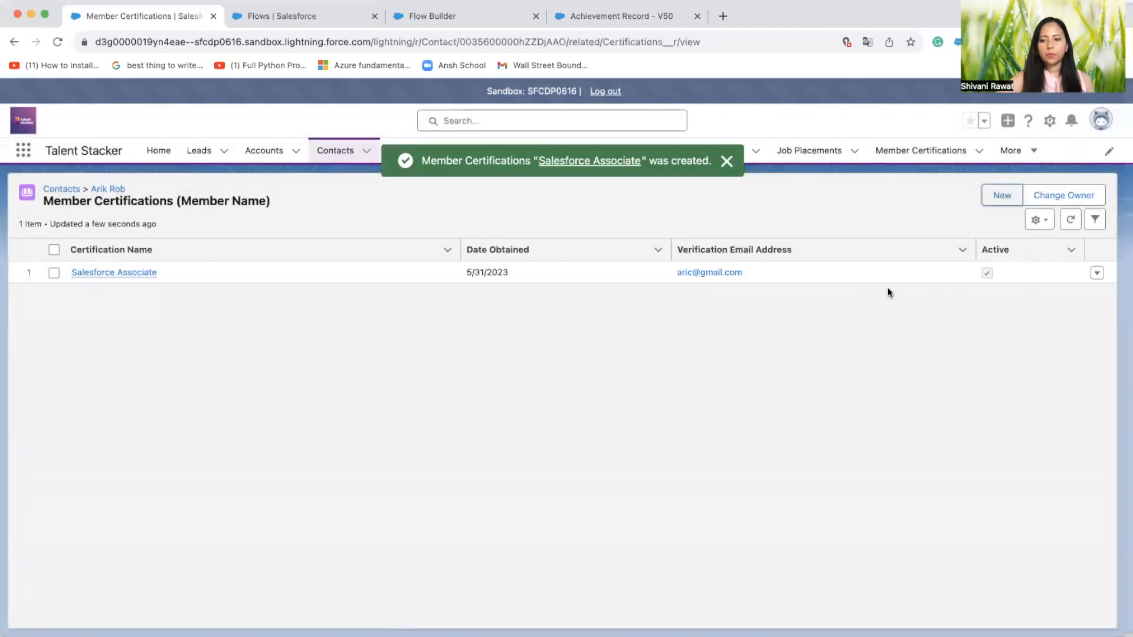
Return to the contact record and examine the related Achievements list's Certification Name, Experience Project and Landing the Job at fields
{"action": "left_click", "coordinate": [99, 189]}
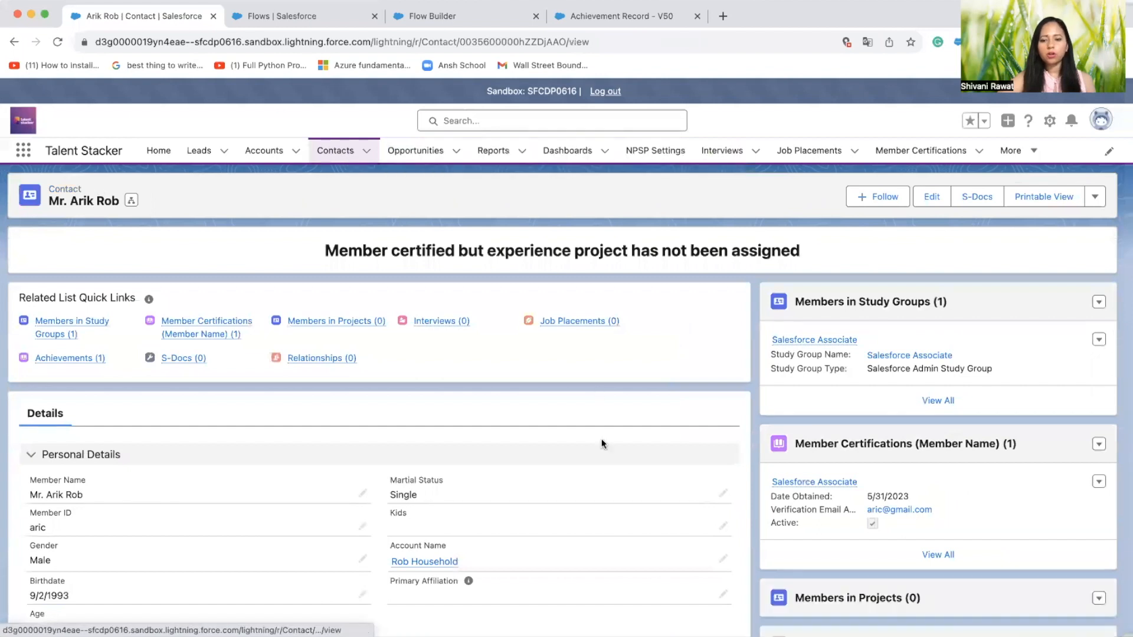
{"action": "scroll", "coordinate": [601, 438], "scroll_direction": "down", "scroll_amount": 3}
{"action": "scroll", "coordinate": [602, 440], "scroll_direction": "down", "scroll_amount": 1}
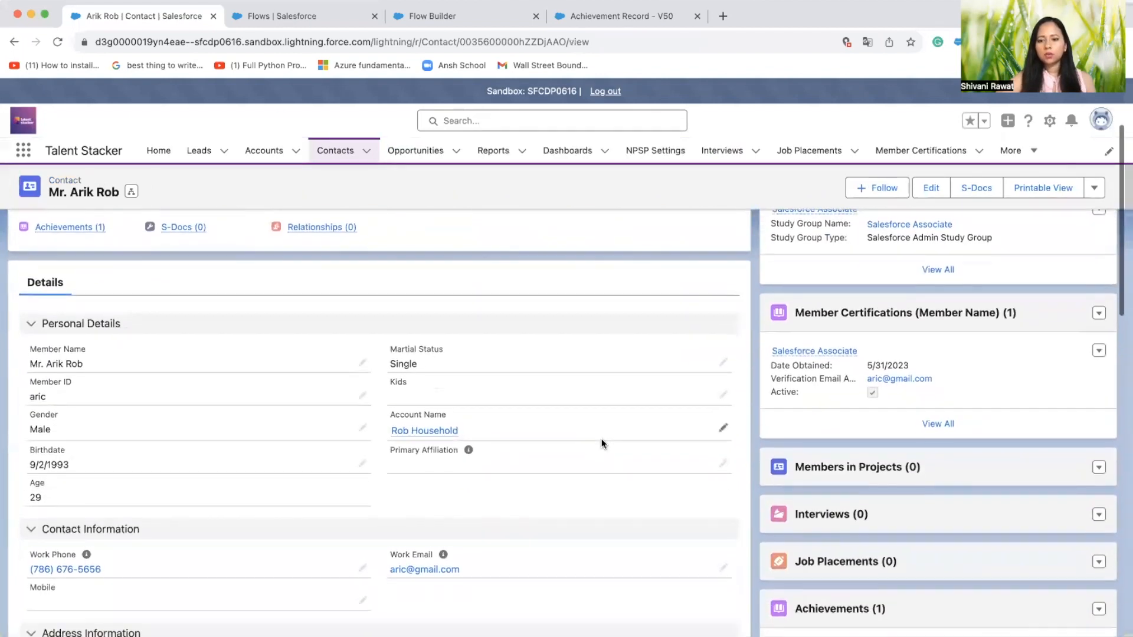
{"action": "scroll", "coordinate": [601, 440], "scroll_direction": "down", "scroll_amount": 4}
{"action": "scroll", "coordinate": [601, 438], "scroll_direction": "down", "scroll_amount": 2}
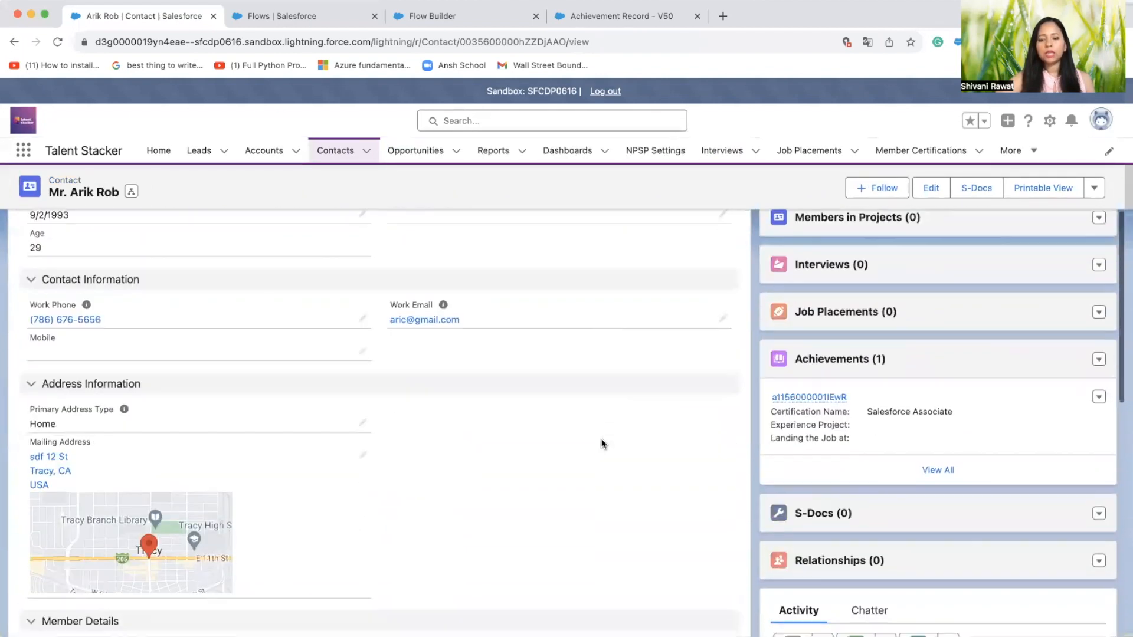
{"action": "left_click", "coordinate": [836, 360]}
{"action": "mouse_move", "coordinate": [135, 278]}
{"action": "left_click", "coordinate": [465, 252]}
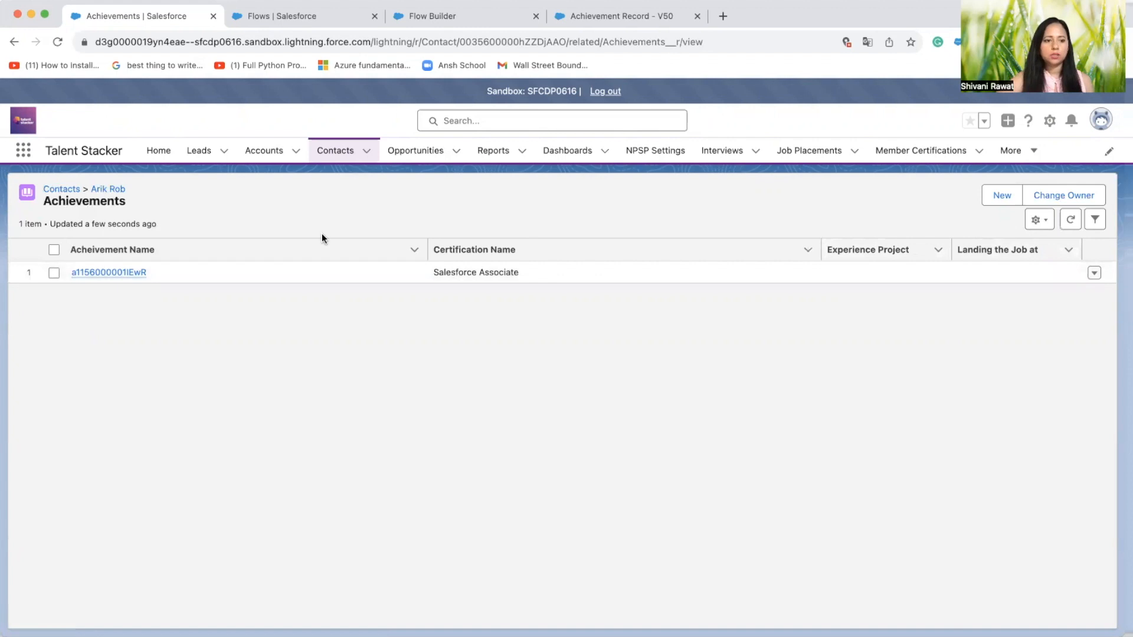
Add a completed project membership named Trailvengers for project Medical, with MEDIUM commitment, member ID, dates 6/1/2023 to 6/29/2023 and Positive participation rating, and save it
{"action": "left_click", "coordinate": [103, 190]}
{"action": "mouse_move", "coordinate": [329, 363]}
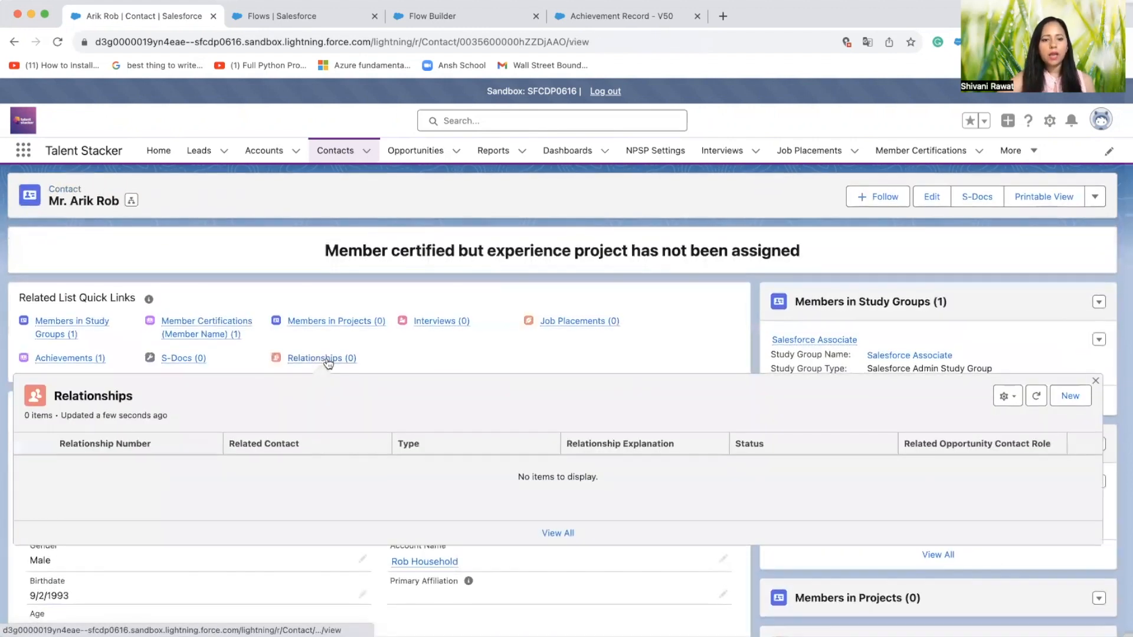
{"action": "left_click", "coordinate": [335, 320]}
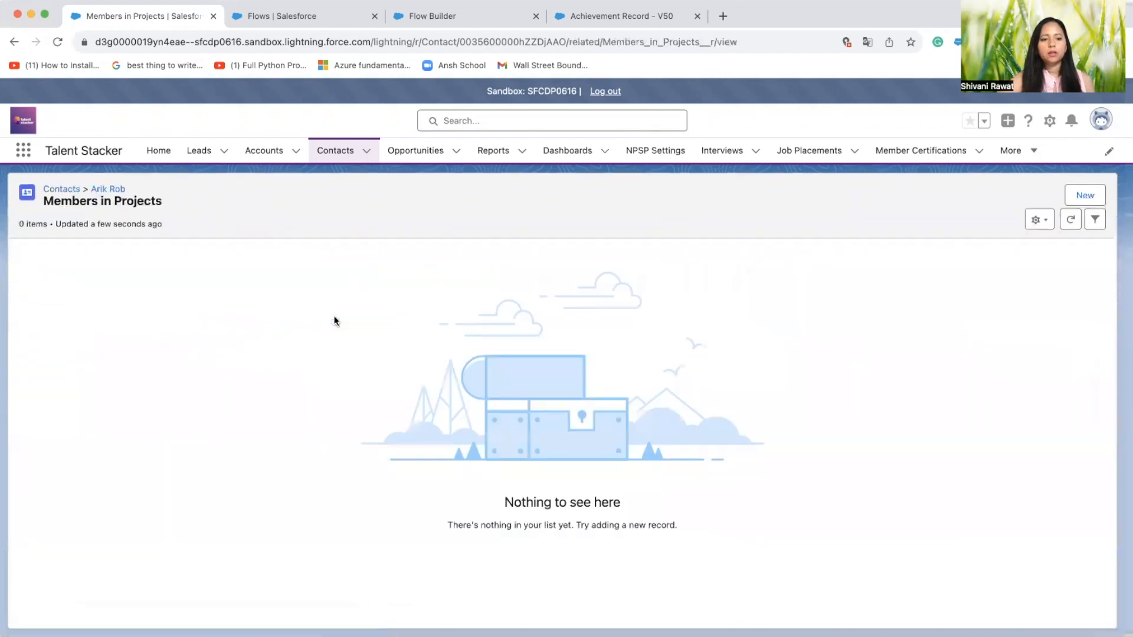
{"action": "left_click", "coordinate": [1084, 195]}
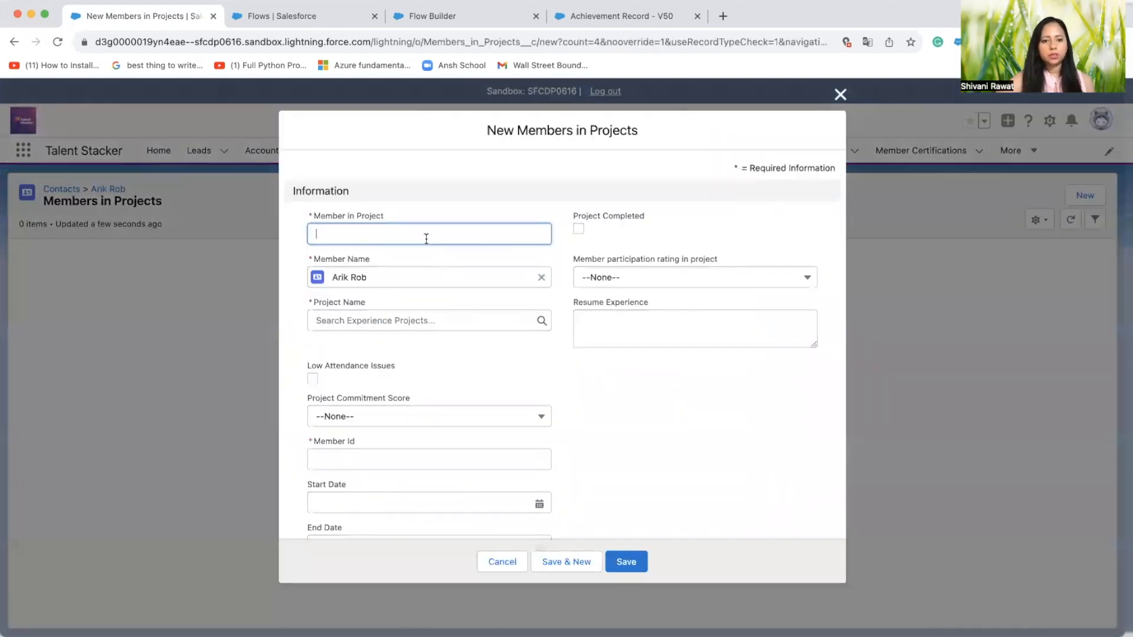
{"action": "left_click", "coordinate": [425, 236]}
{"action": "left_click", "coordinate": [440, 385]}
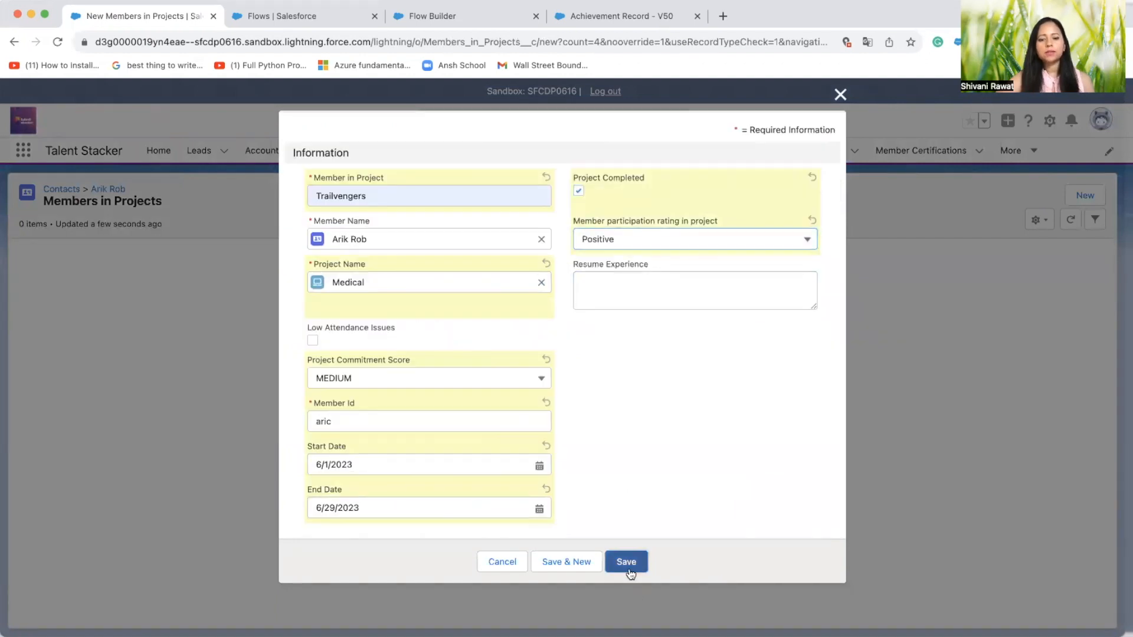
{"action": "left_click", "coordinate": [628, 565]}
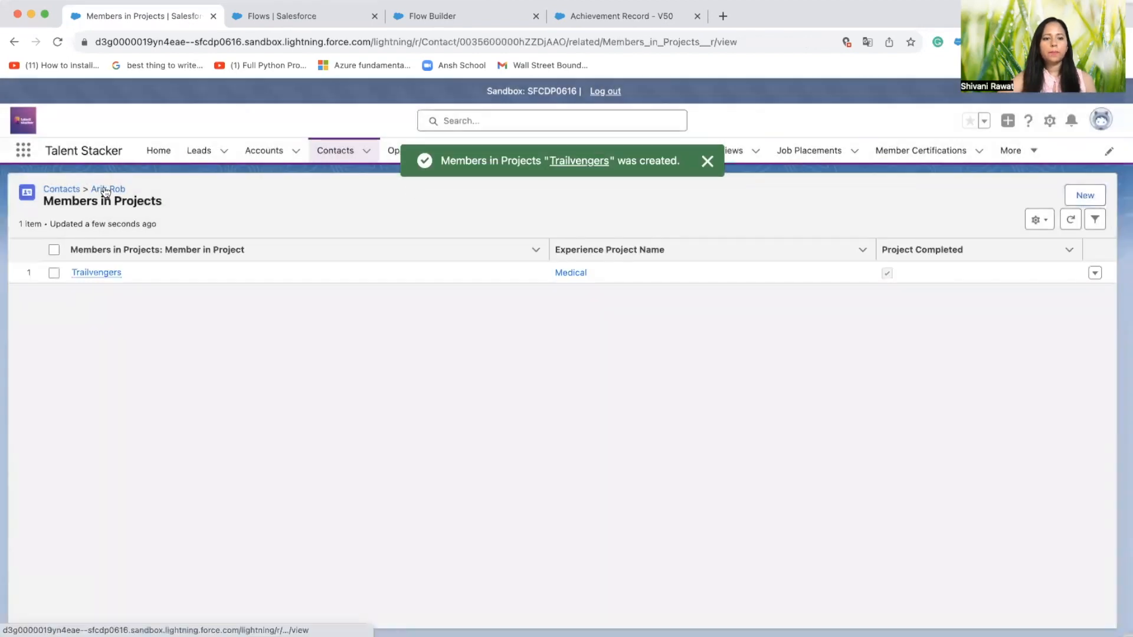
Return to the contact record and check the Experience Project field of its related achievement
{"action": "left_click", "coordinate": [105, 190]}
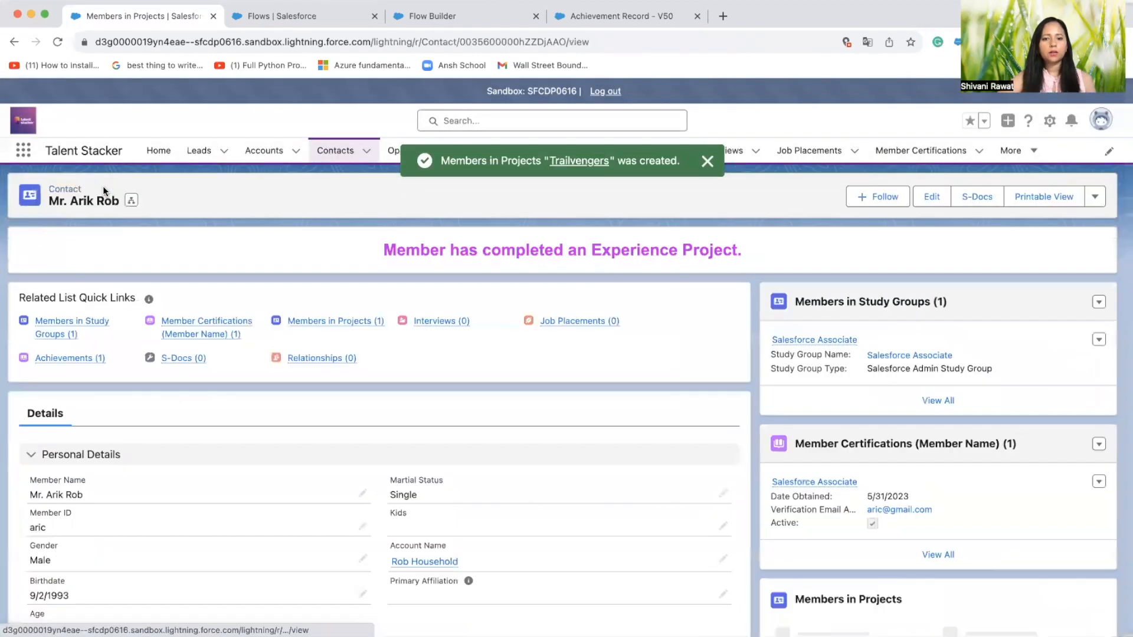
{"action": "scroll", "coordinate": [894, 466], "scroll_direction": "down", "scroll_amount": 3}
{"action": "scroll", "coordinate": [894, 473], "scroll_direction": "down", "scroll_amount": 5}
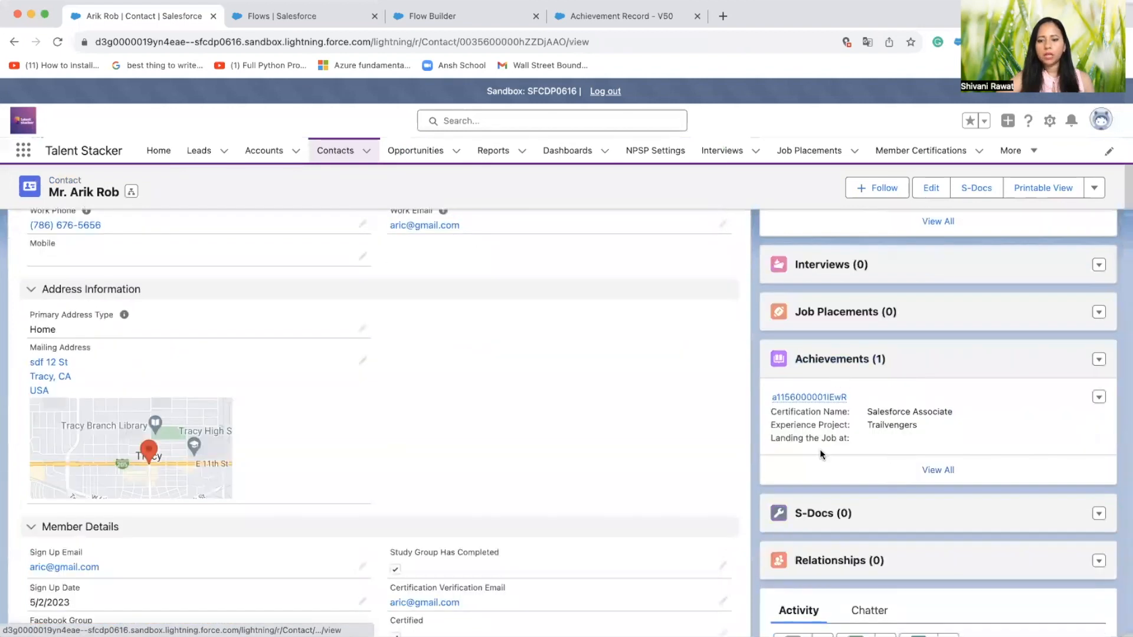
{"action": "left_click_drag", "start_coordinate": [771, 425], "coordinate": [848, 426]}
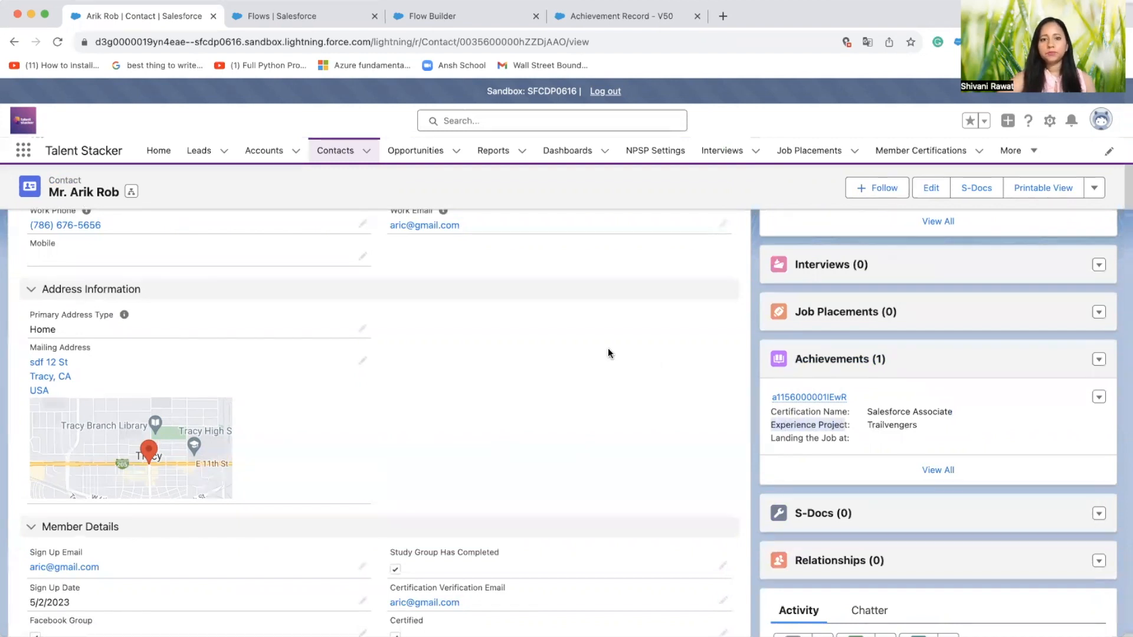
Start a new job placement for the contact, named Salesforce Associate, with organization name Macg
{"action": "scroll", "coordinate": [608, 353], "scroll_direction": "up", "scroll_amount": 10}
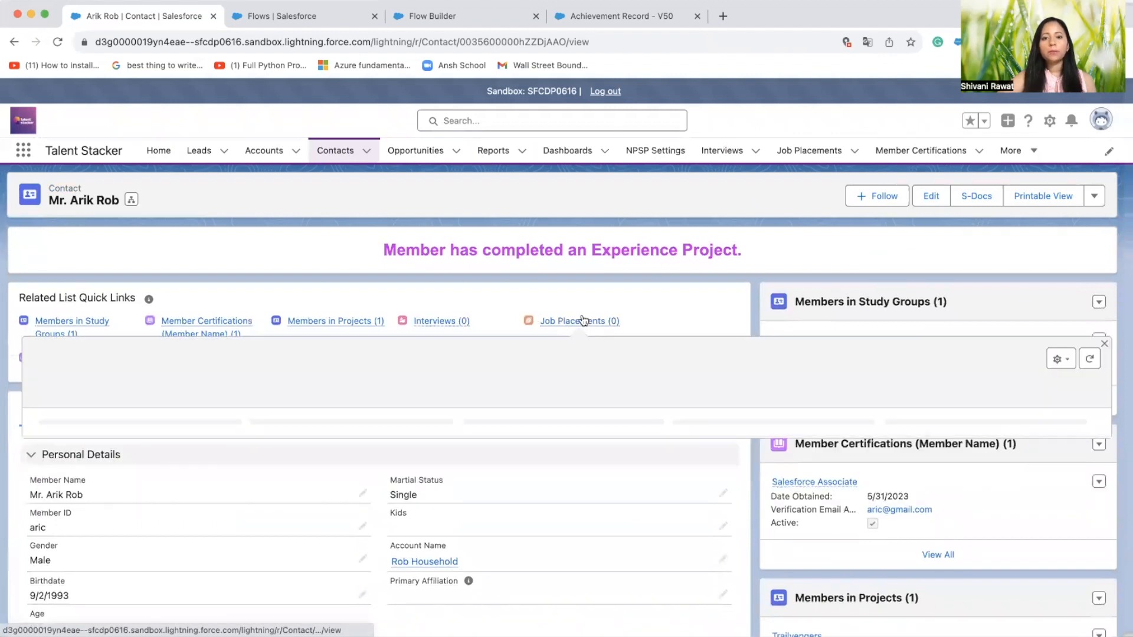
{"action": "left_click", "coordinate": [583, 321]}
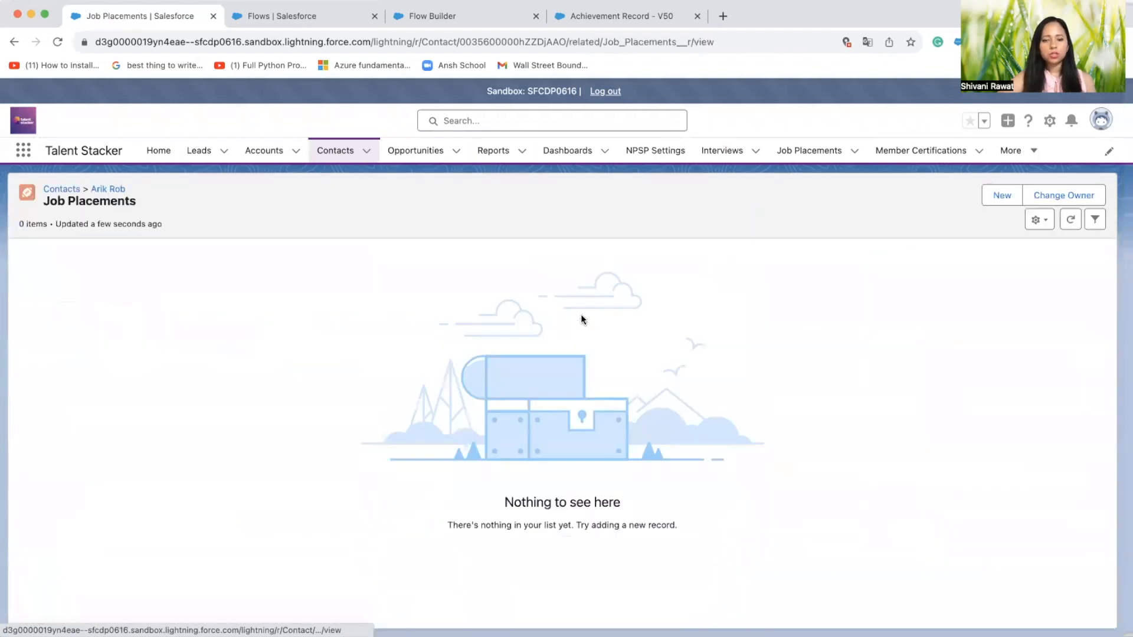
{"action": "left_click", "coordinate": [992, 193]}
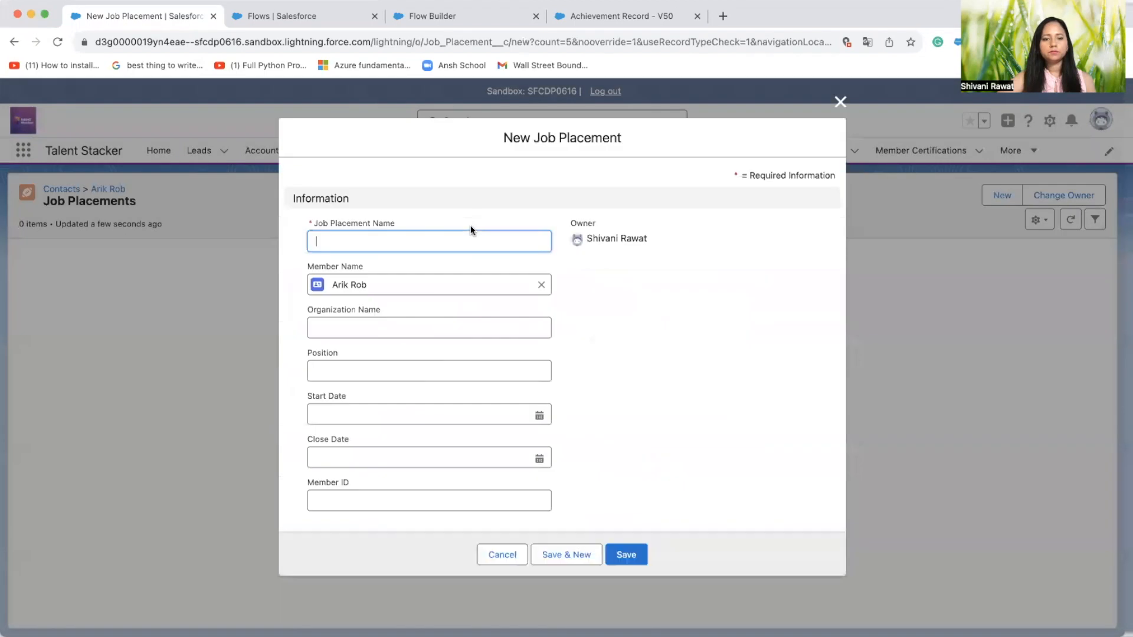
{"action": "left_click", "coordinate": [450, 239]}
{"action": "left_click", "coordinate": [440, 273]}
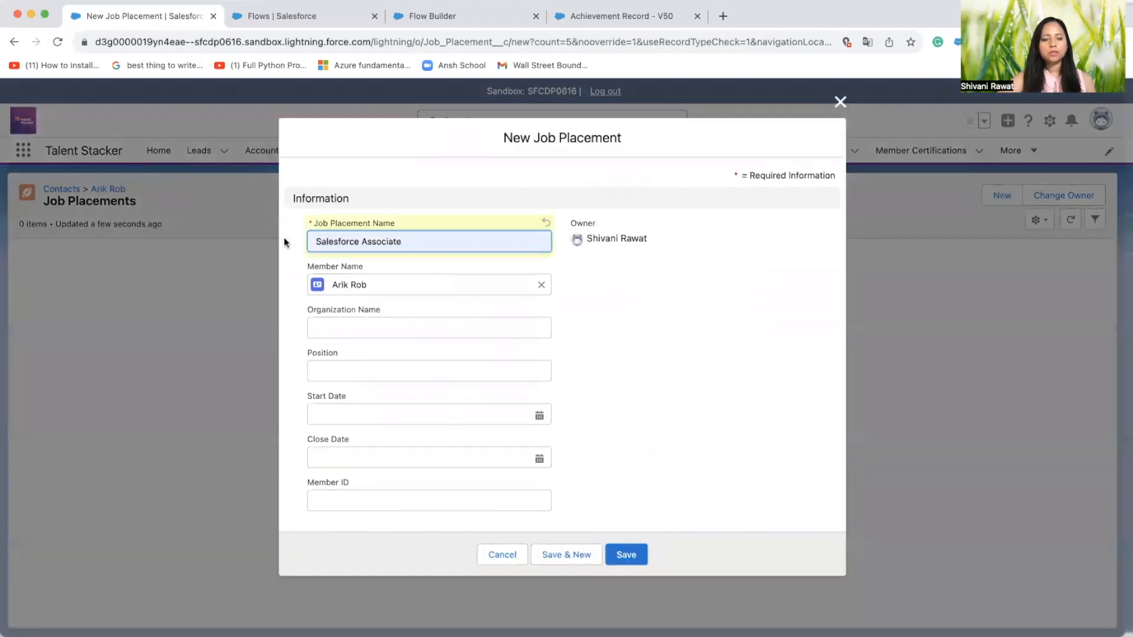
{"action": "left_click", "coordinate": [394, 329]}
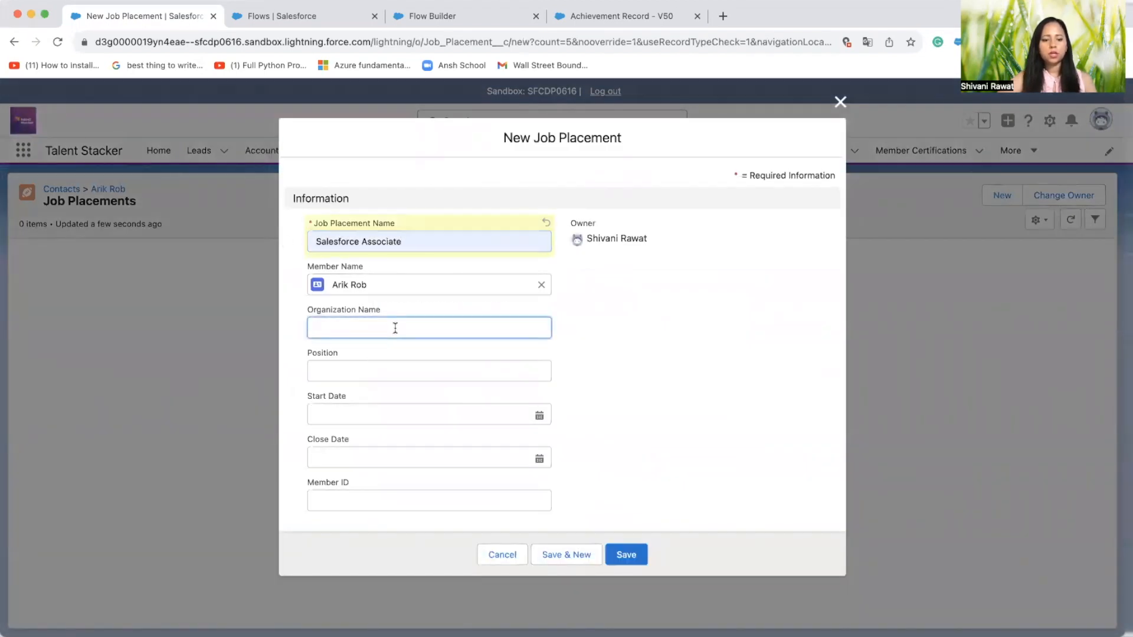
{"action": "type", "text": "Macg"}
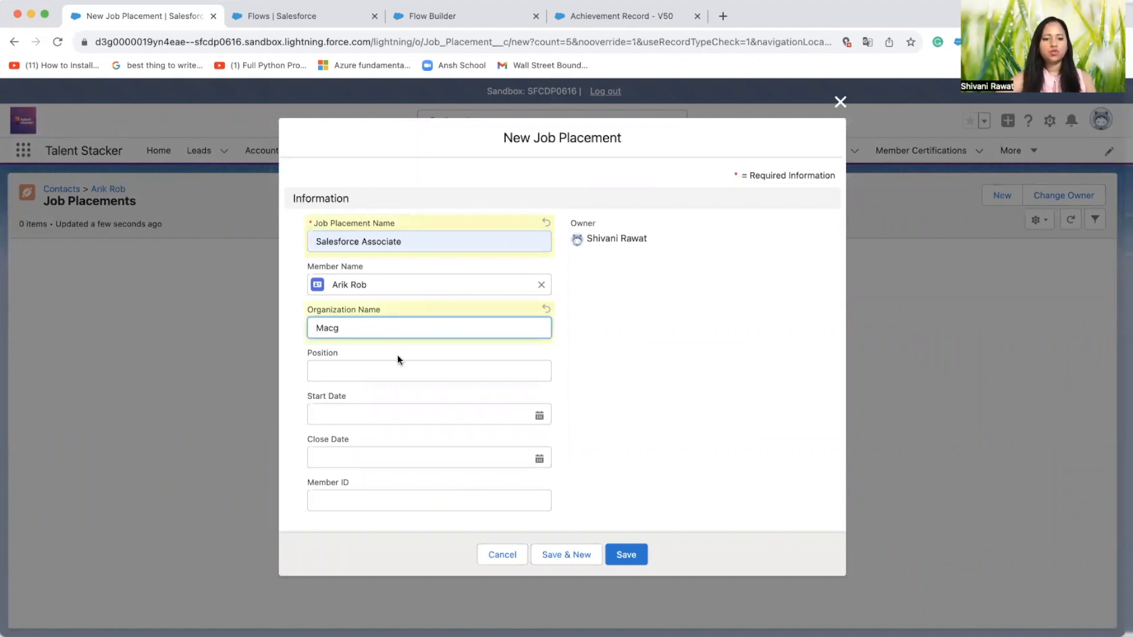
Set the job placement's start date to 7/4/2023, enter the contact's member ID and save the record
{"action": "left_click", "coordinate": [397, 413]}
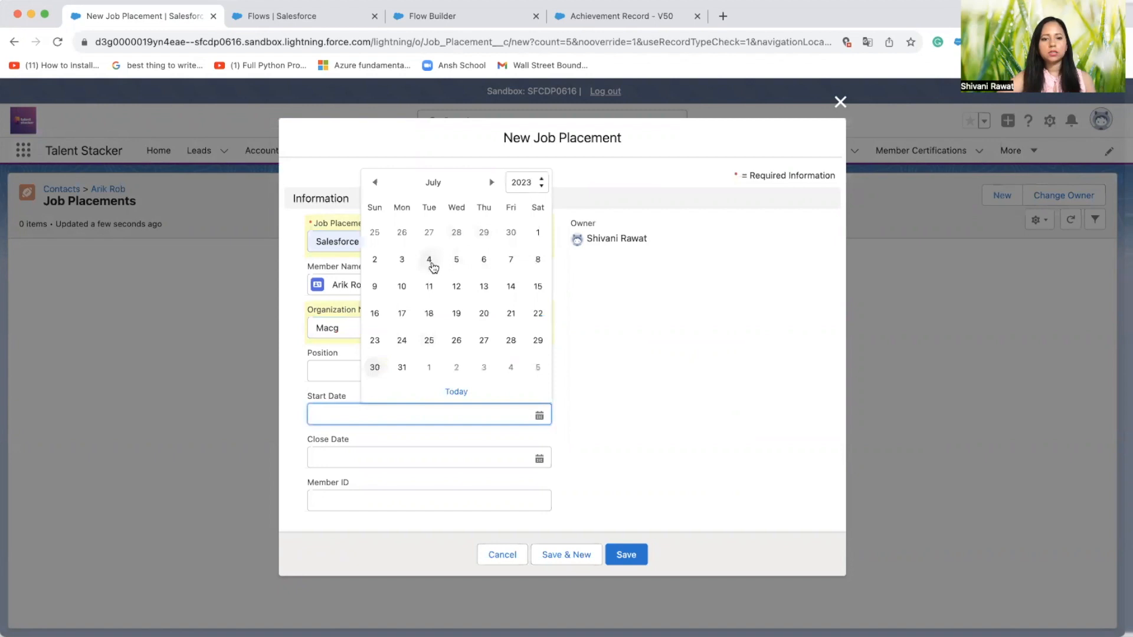
{"action": "left_click", "coordinate": [430, 260]}
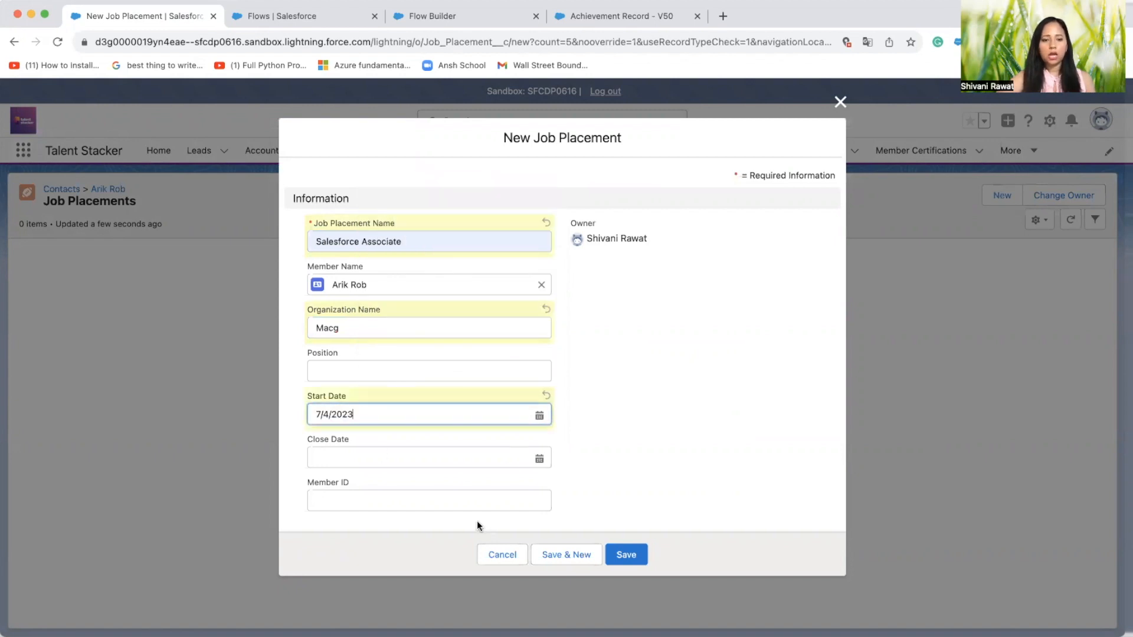
{"action": "left_click", "coordinate": [473, 499]}
{"action": "type", "text": "aric"}
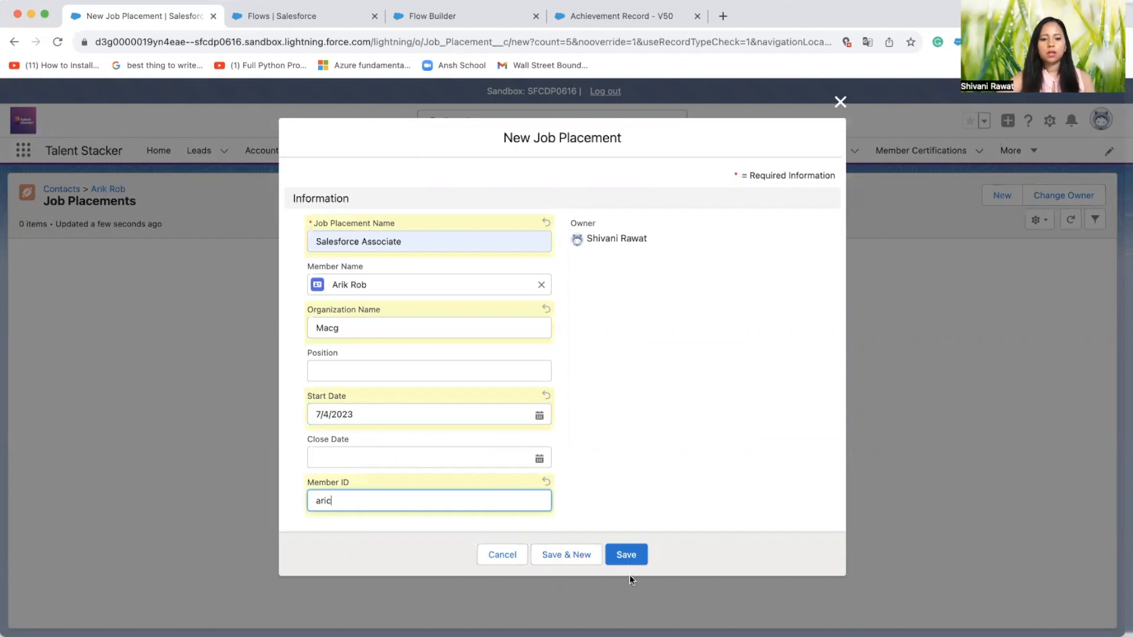
{"action": "left_click", "coordinate": [626, 556]}
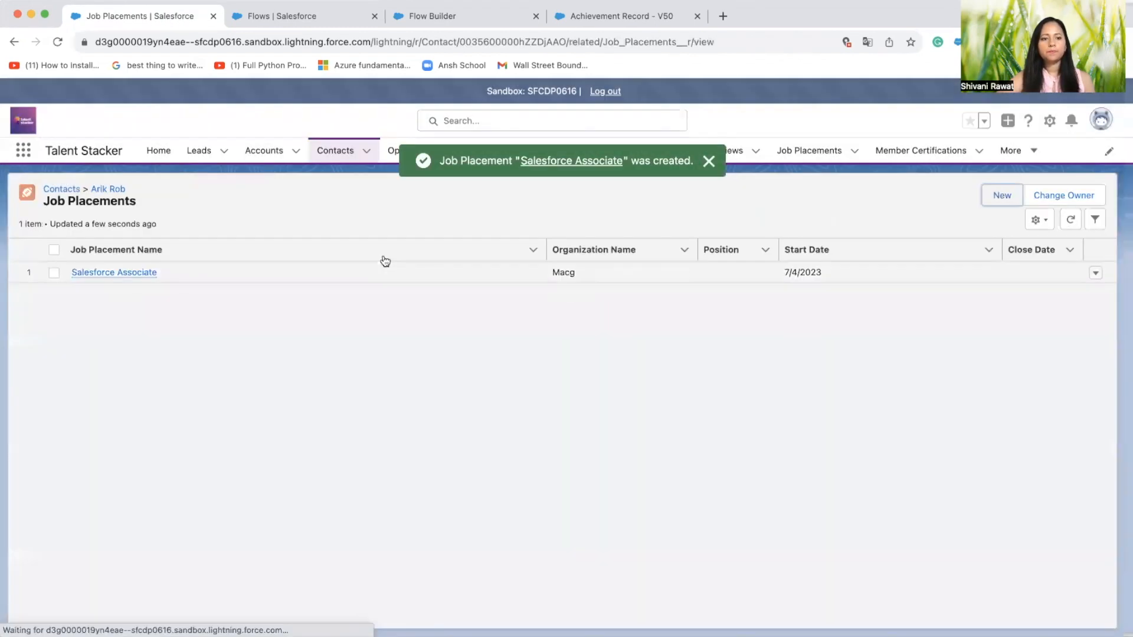
Return to the contact record, review its related achievement's certification, project and job fields, and open that achievement record
{"action": "left_click", "coordinate": [108, 190]}
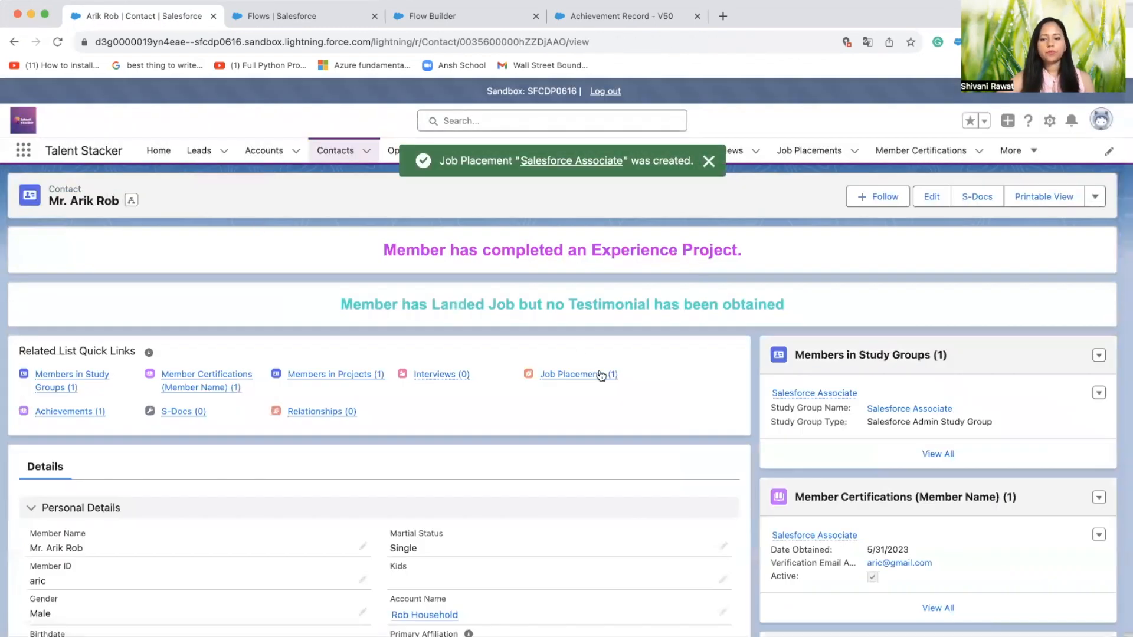
{"action": "scroll", "coordinate": [600, 372], "scroll_direction": "down", "scroll_amount": 6}
{"action": "scroll", "coordinate": [600, 372], "scroll_direction": "down", "scroll_amount": 5}
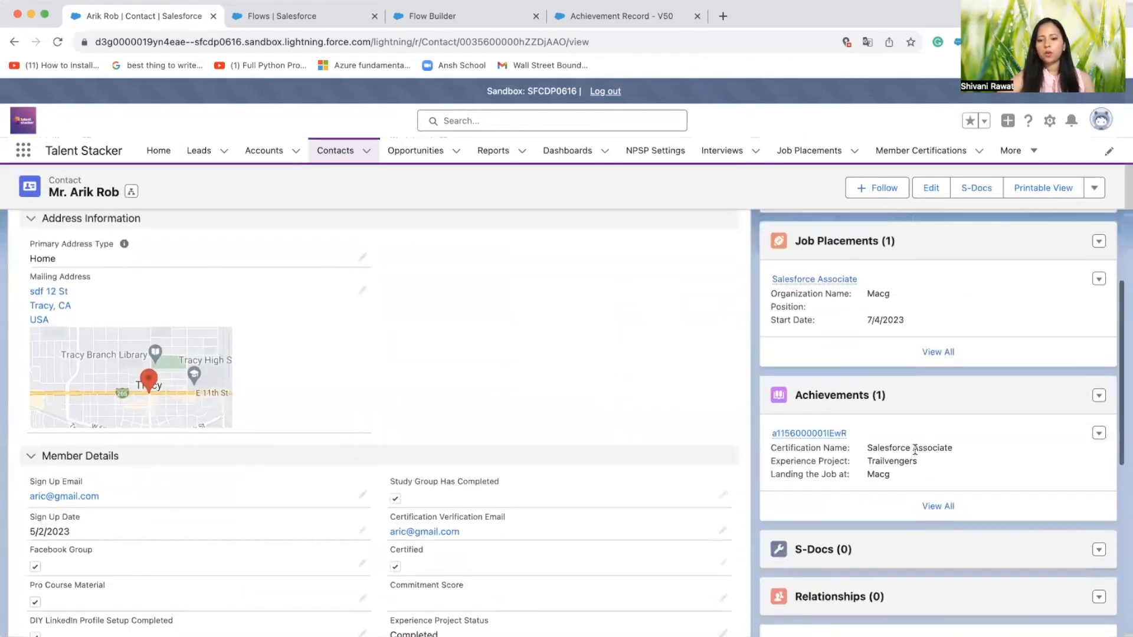
{"action": "left_click", "coordinate": [838, 395]}
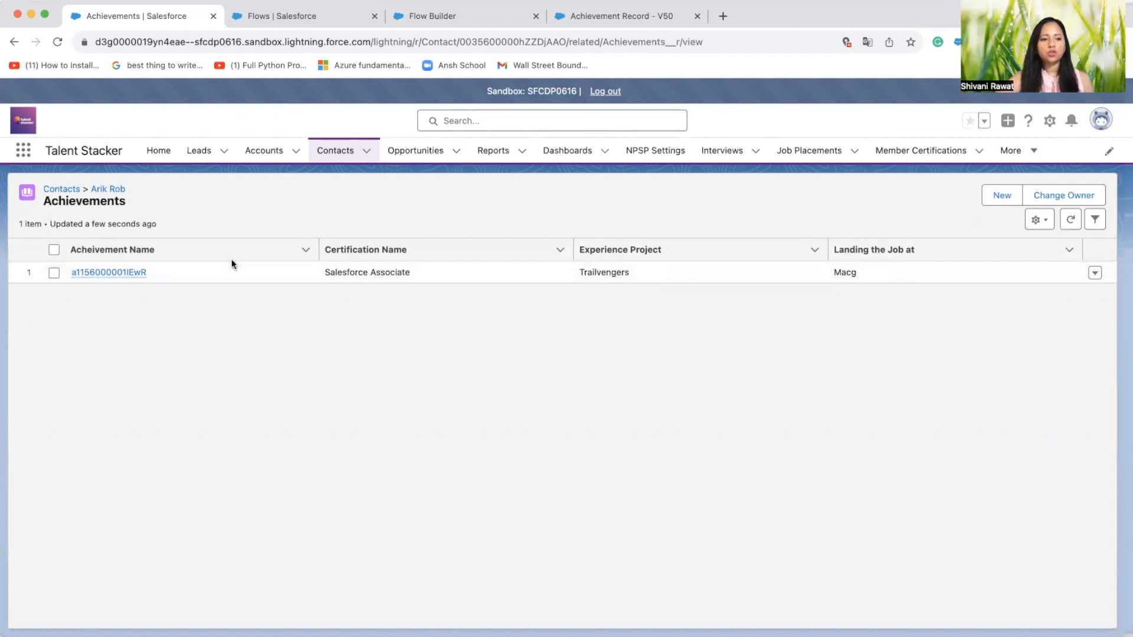
{"action": "left_click", "coordinate": [98, 274]}
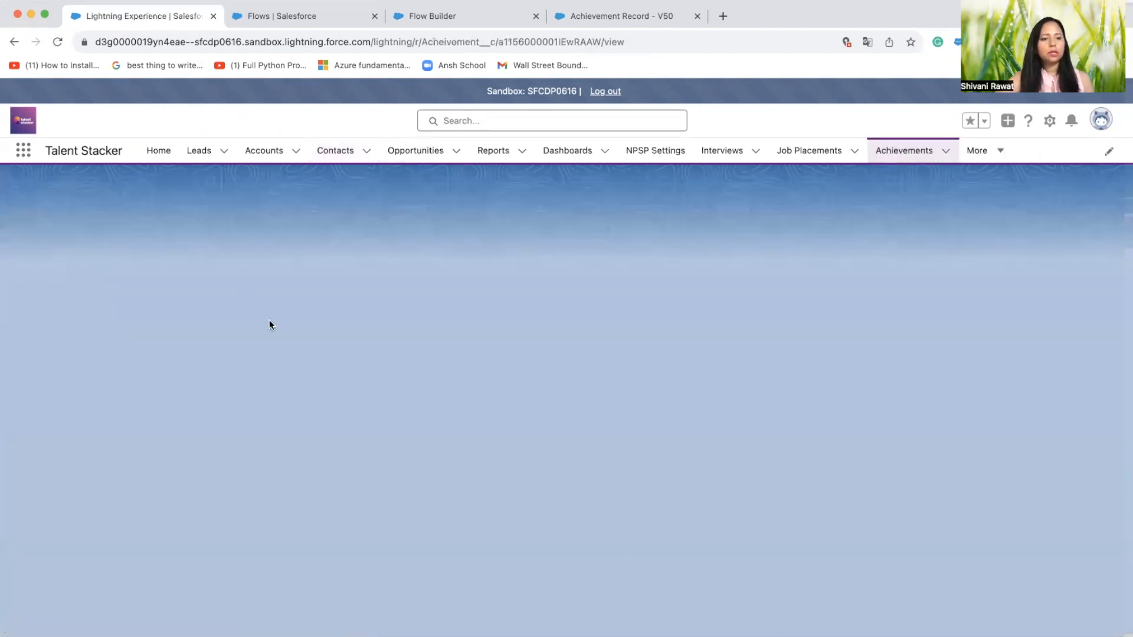